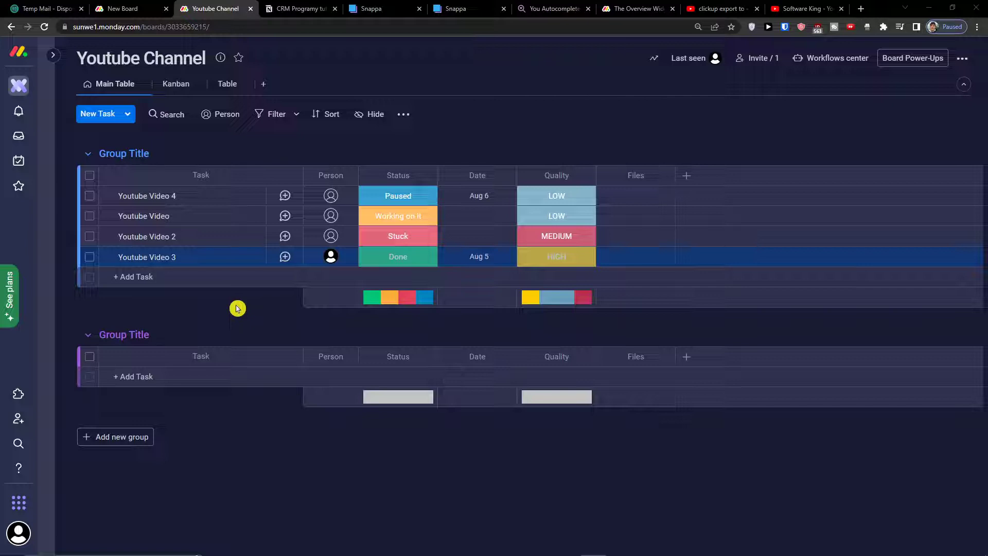
- Zoom the page to 125% and show the workspace's Add menu for boards, docs and dashboards
click(699, 28)
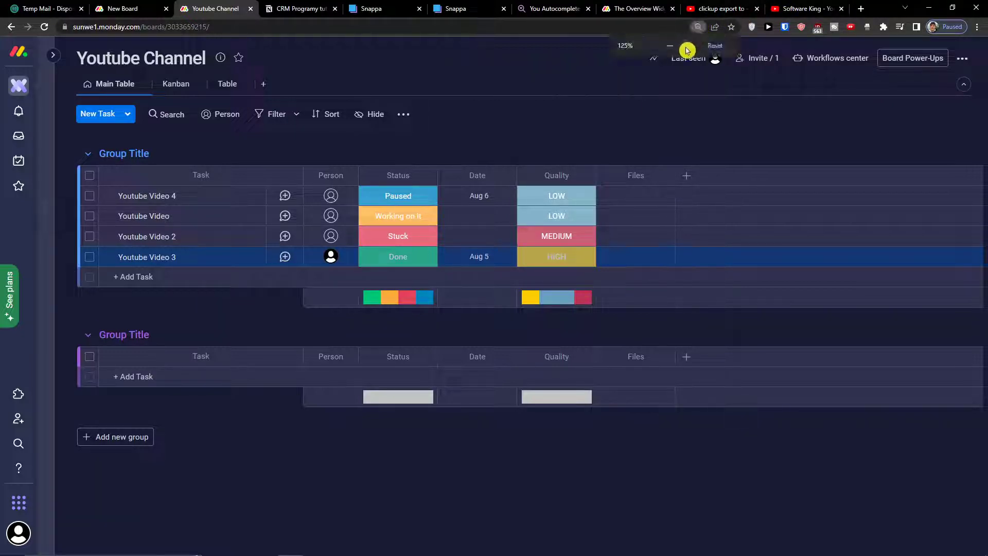
click(686, 45)
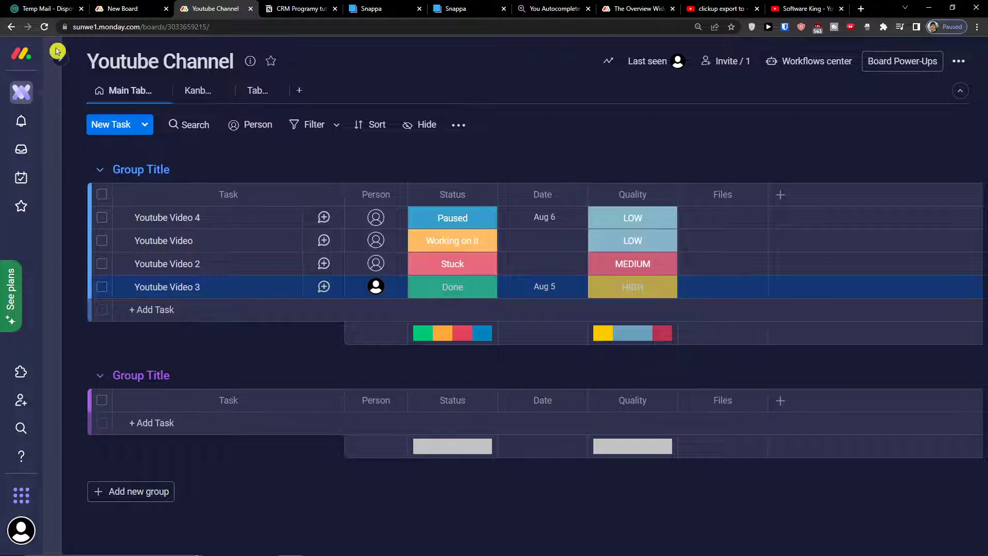
mouse_move(80, 60)
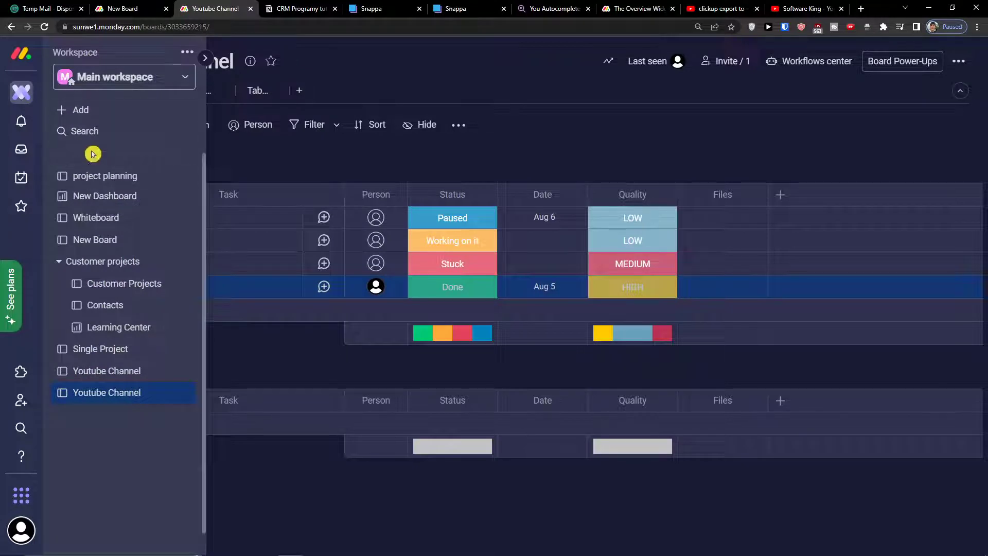
click(95, 119)
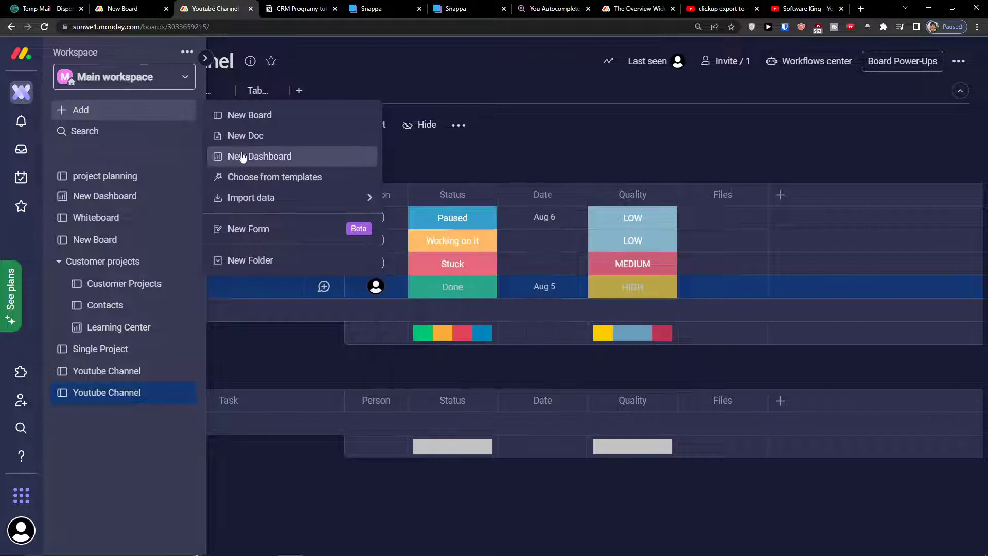
- Create a new board named Youtube Channel in Main that manages Tasks
click(261, 118)
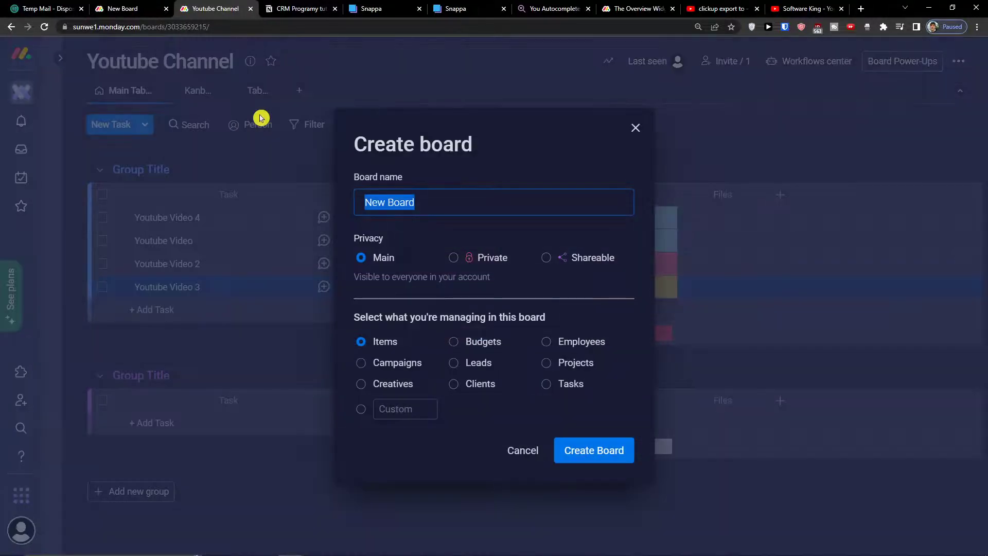
click(425, 208)
drag(427, 207, 316, 198)
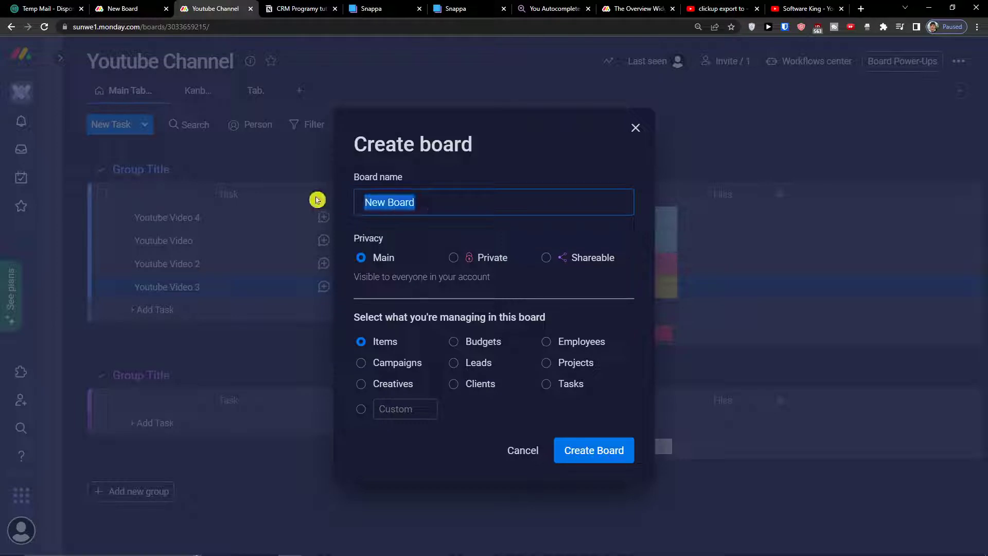
text(Youtube Channel)
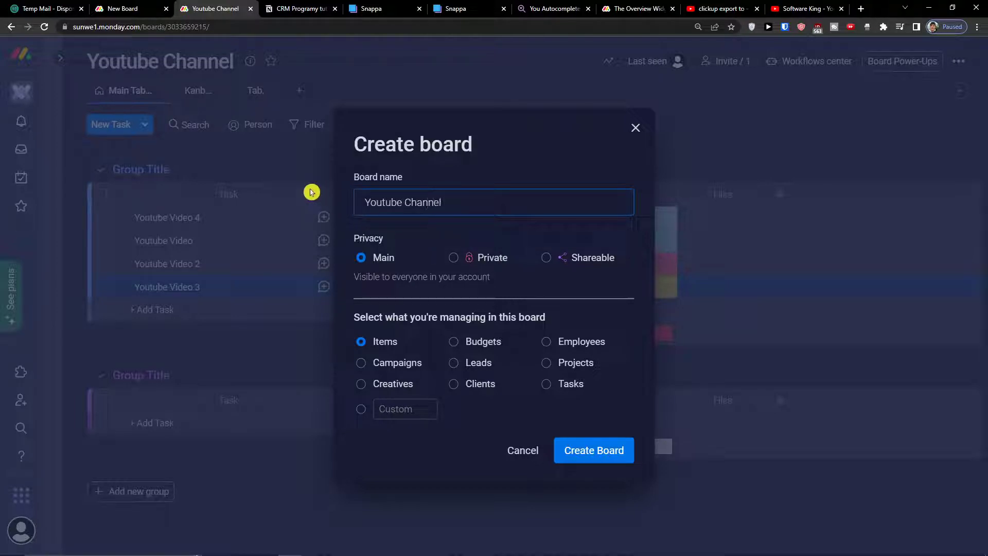
drag(374, 318, 523, 332)
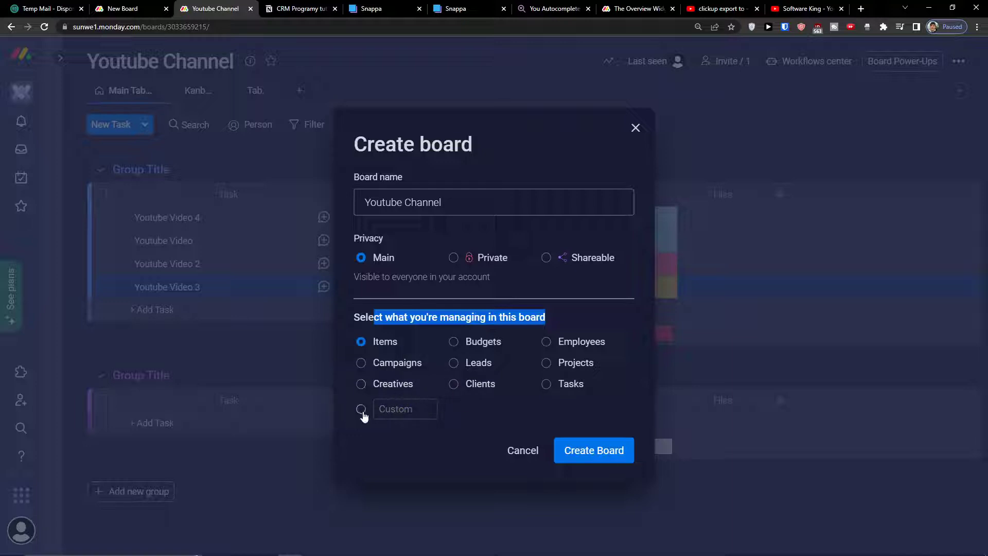
click(547, 385)
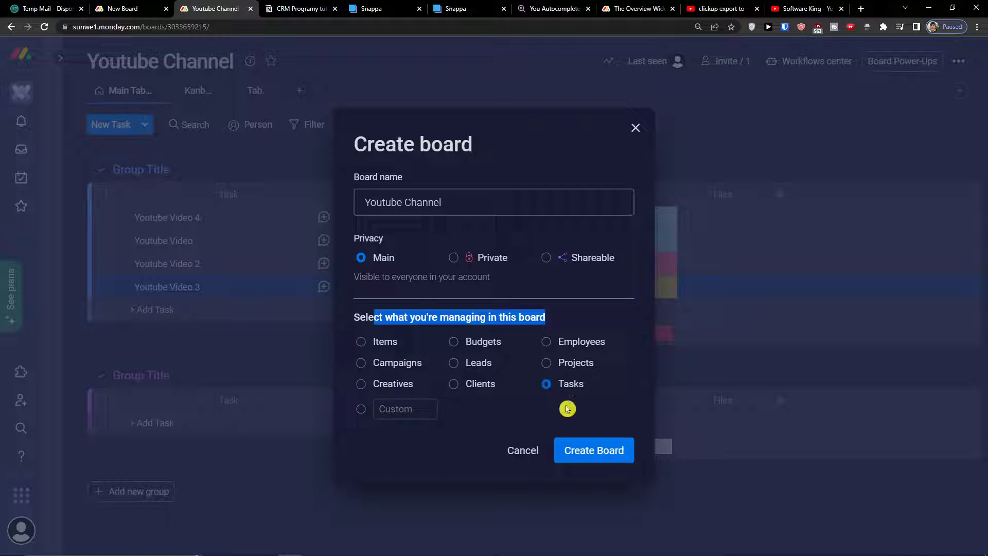
click(583, 446)
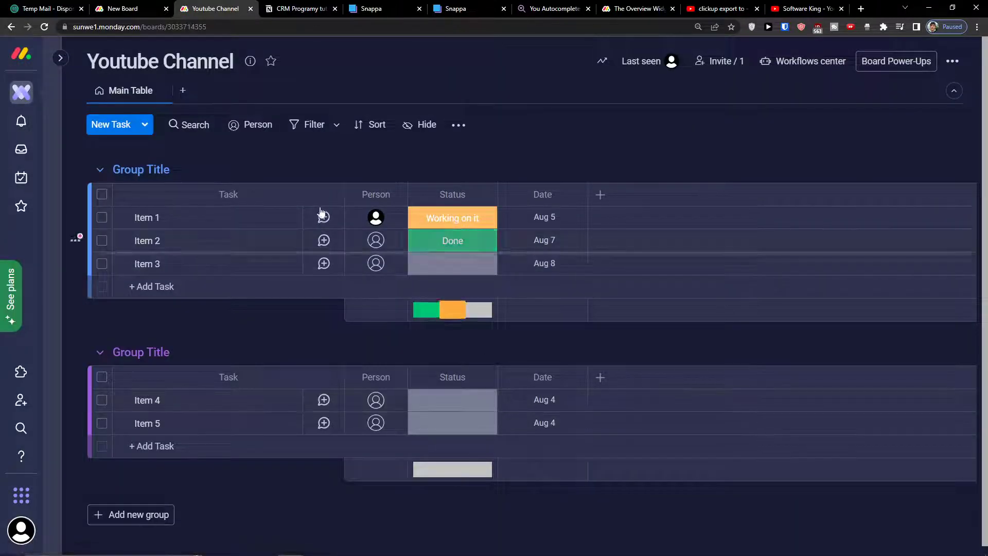
- Select sample Items 1–5 and delete them, confirming the deletion
scroll(256, 360, down, 1)
scroll(256, 360, up, 1)
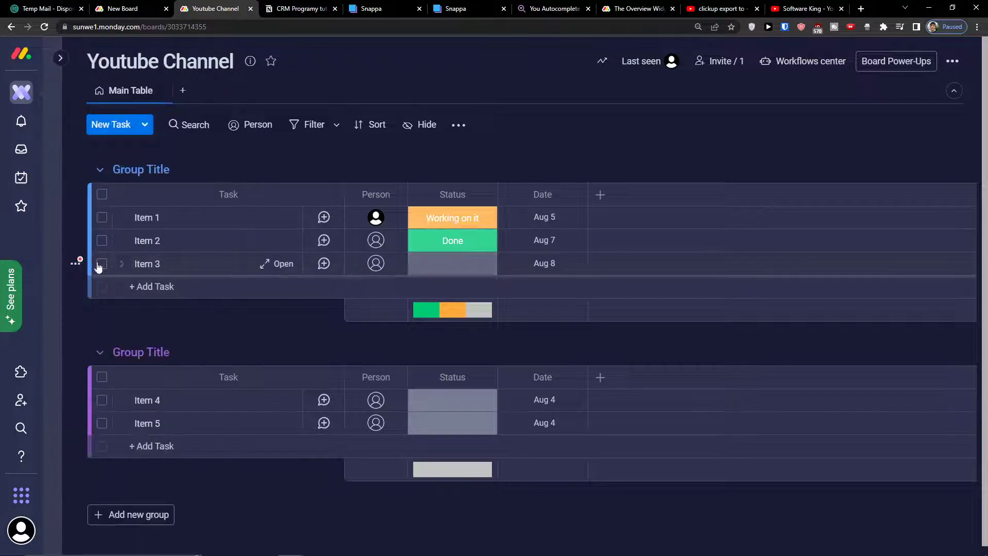
click(102, 263)
click(102, 241)
click(102, 218)
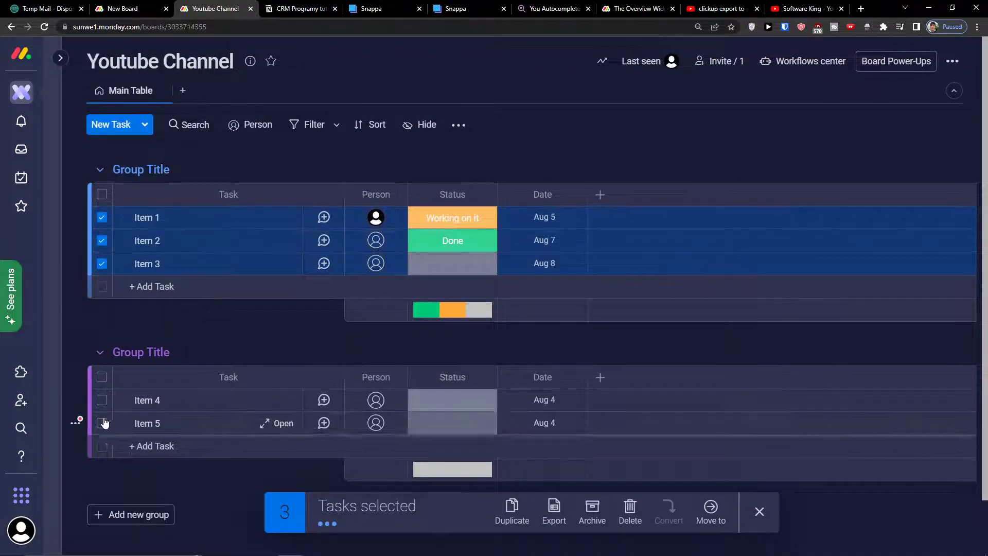
click(102, 400)
click(102, 423)
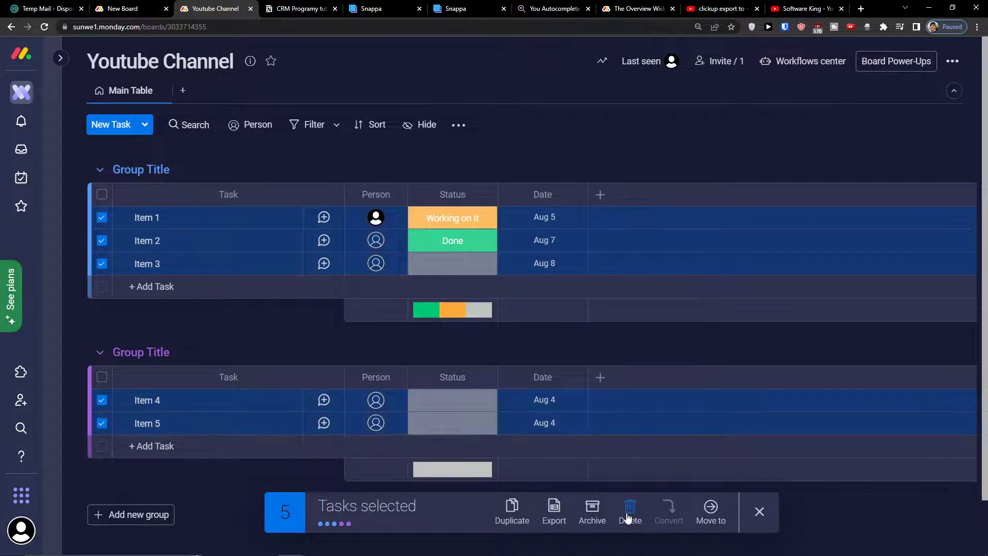
click(629, 515)
click(636, 137)
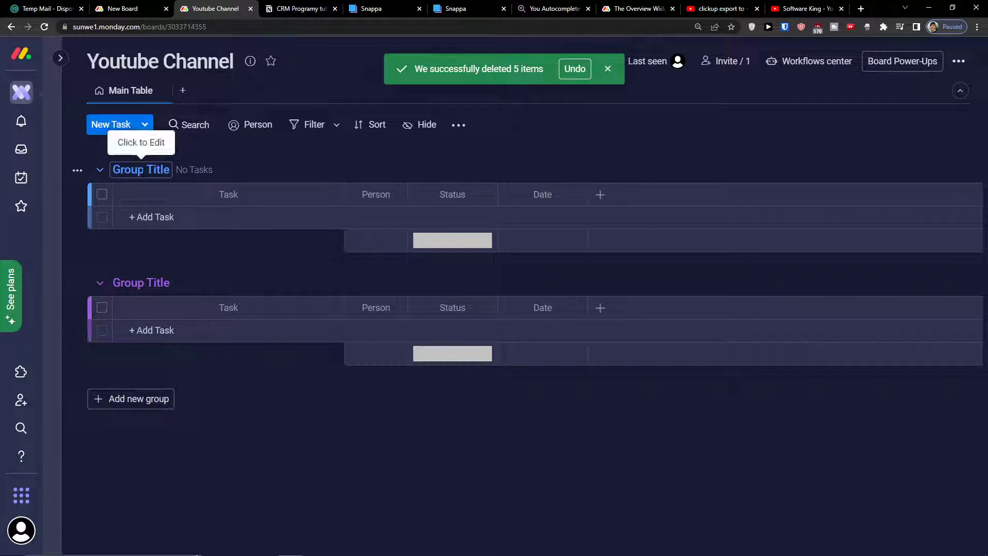
- Retitle the groups 'Videos For Yoga Channel' and 'Videos For Productivity Channel'
click(143, 172)
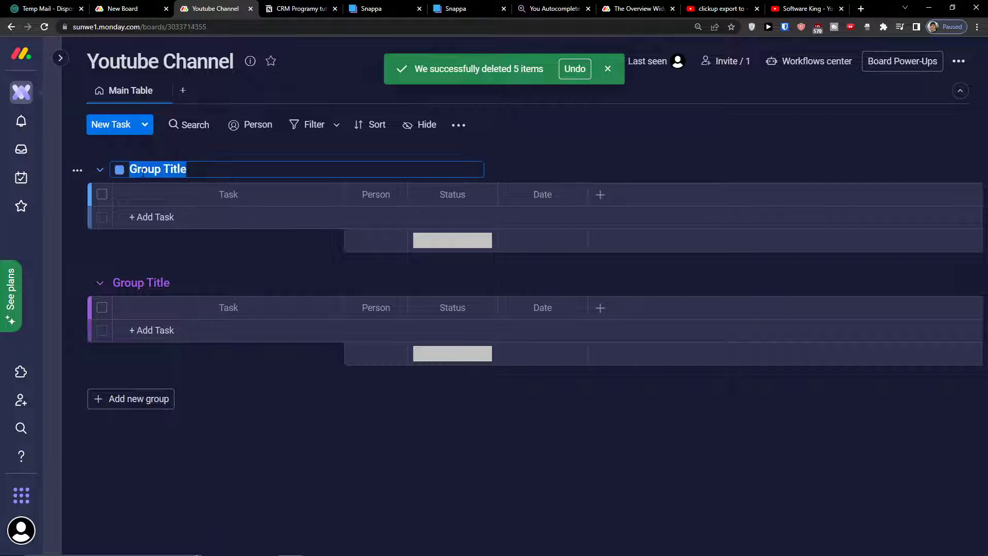
text(Vide)
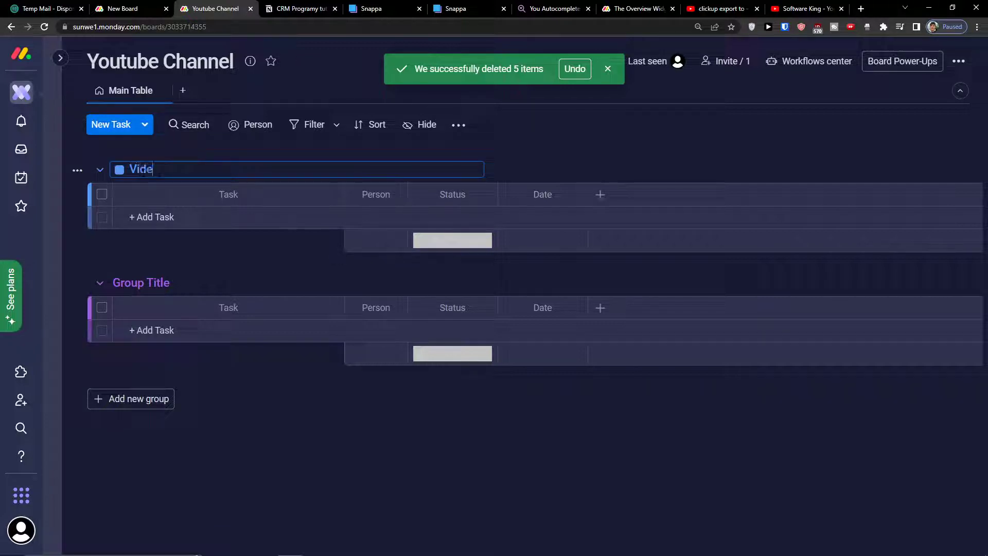
text(os For Yoga)
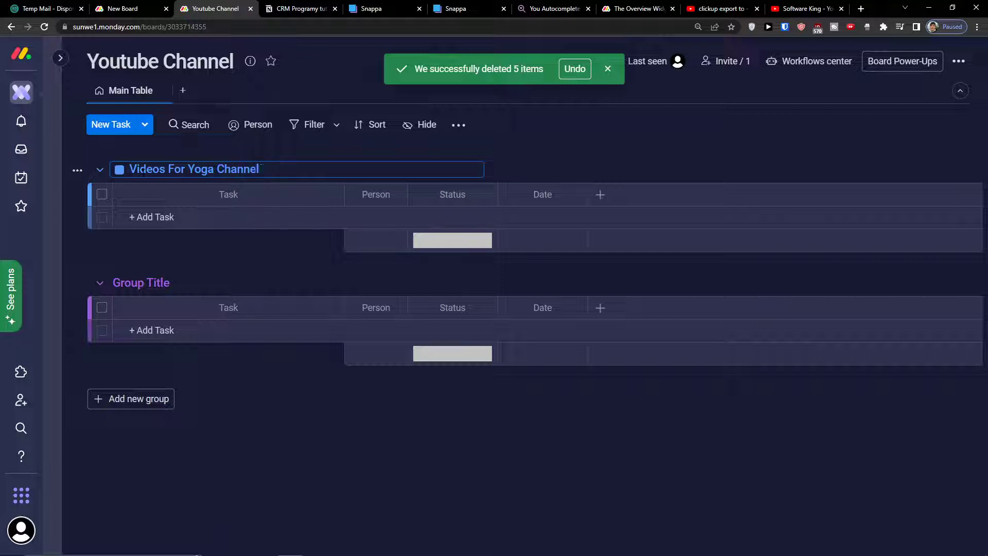
text( Channel)
key(Return)
click(150, 282)
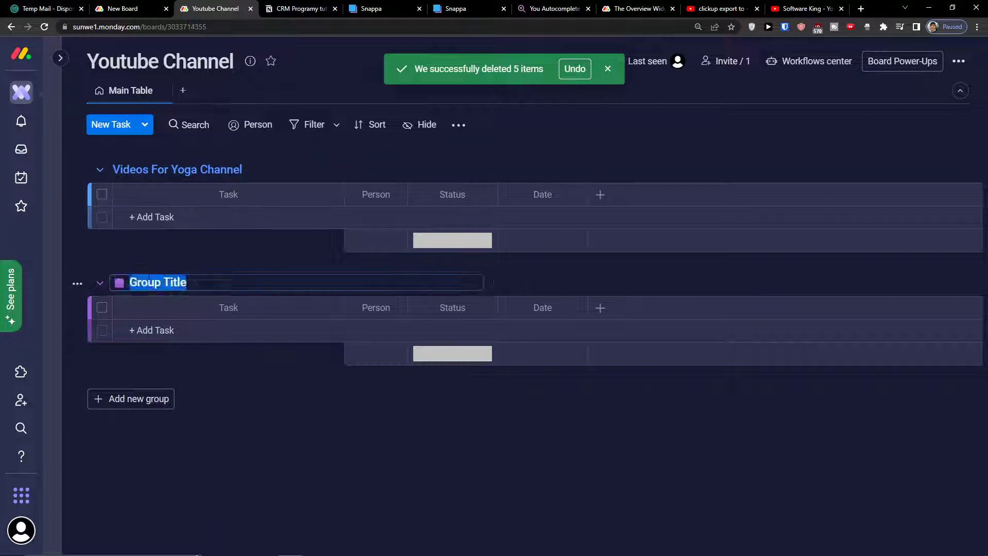
text(Videos Fo)
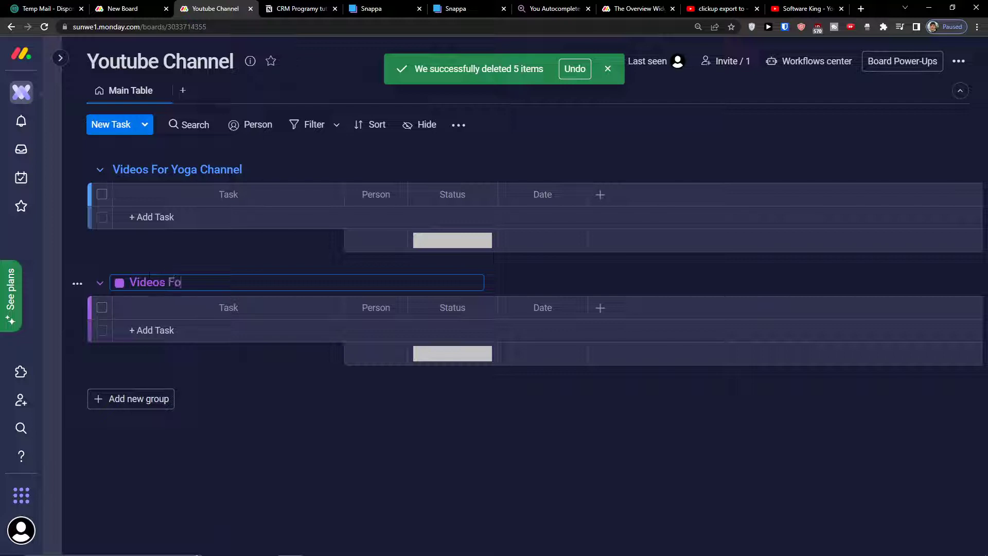
text(r Productivity Channeln)
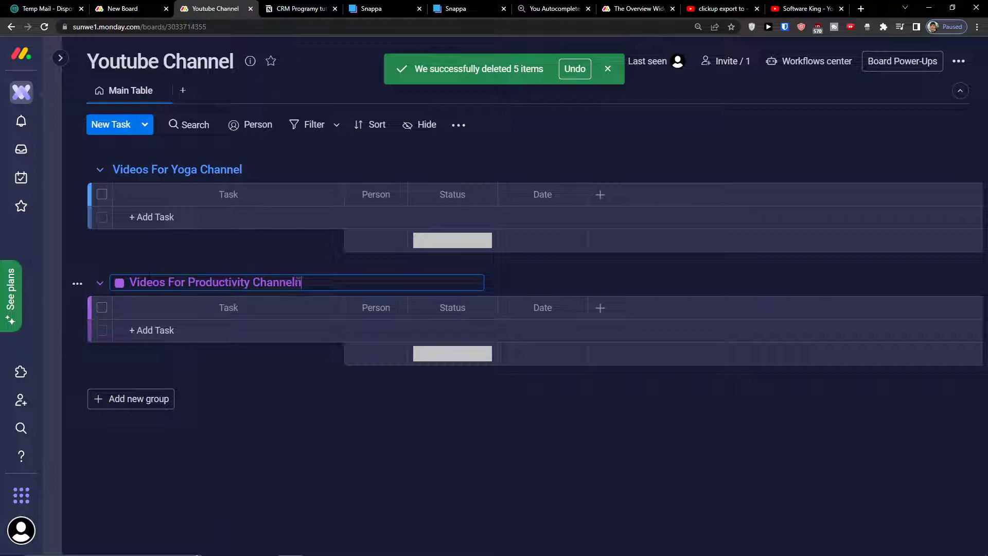
key(Return)
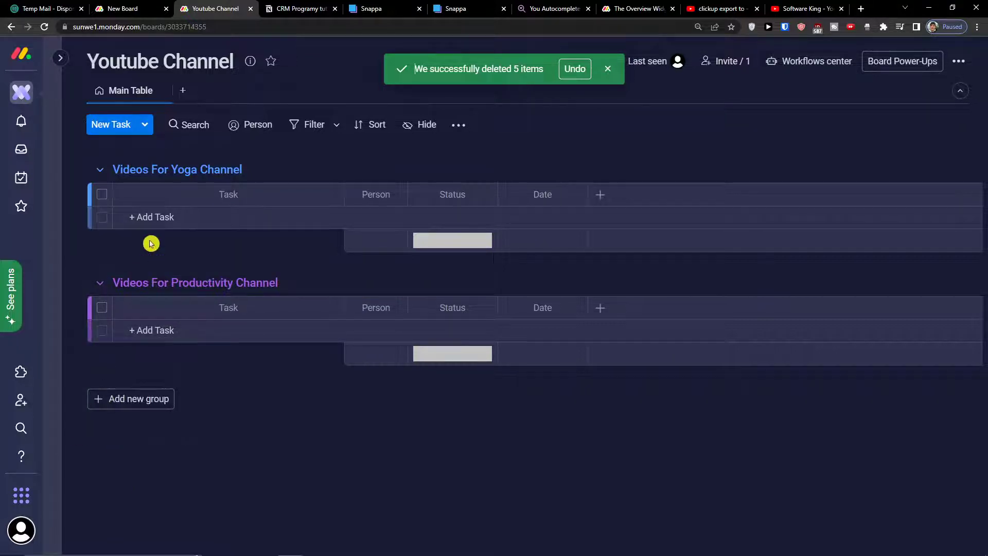
click(149, 135)
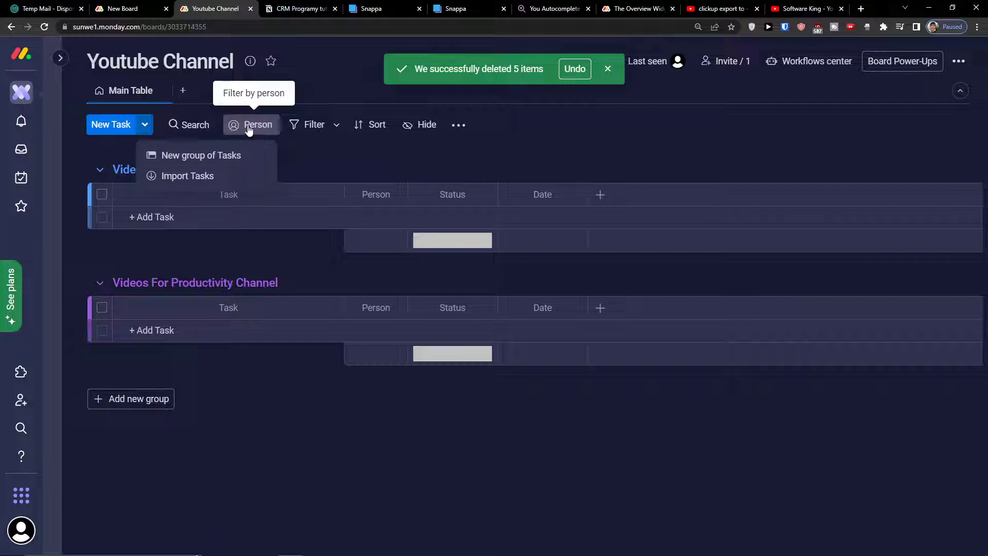
- Check Conditional coloring in the board's extra options, then open Default values for new task
click(366, 148)
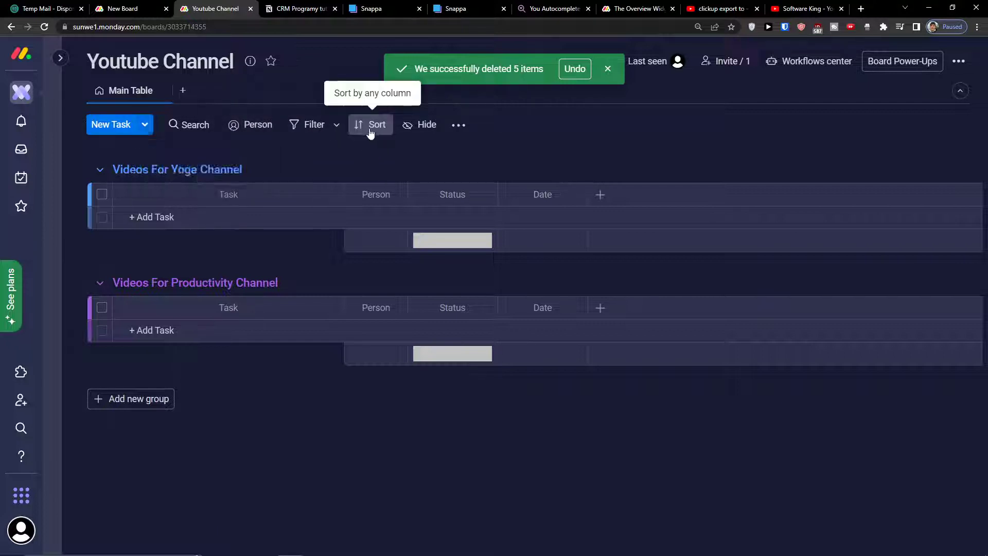
click(458, 126)
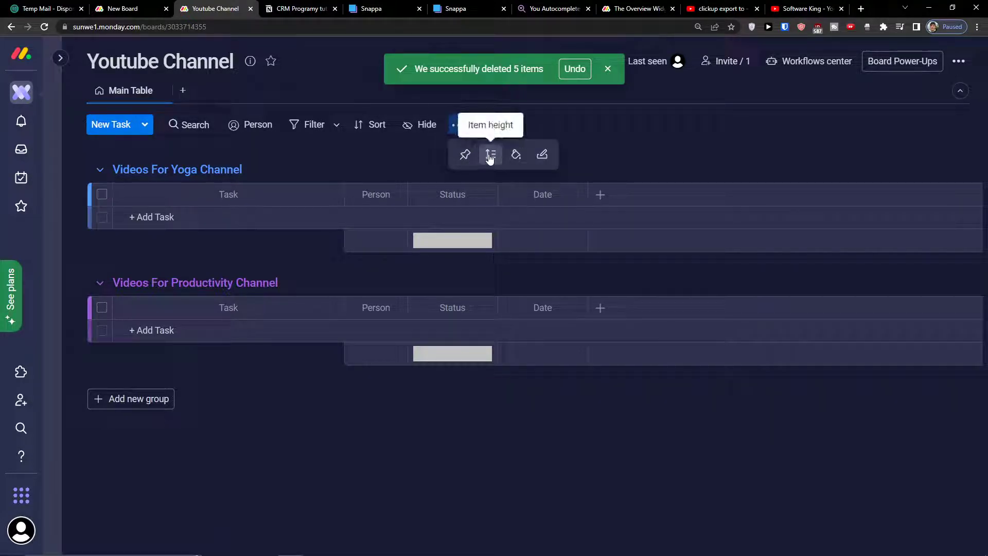
click(523, 158)
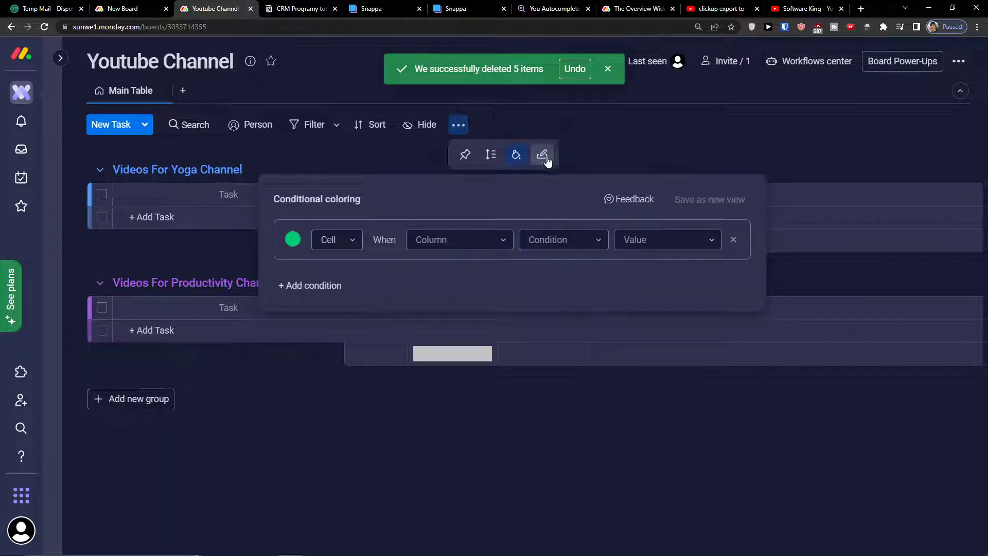
click(544, 156)
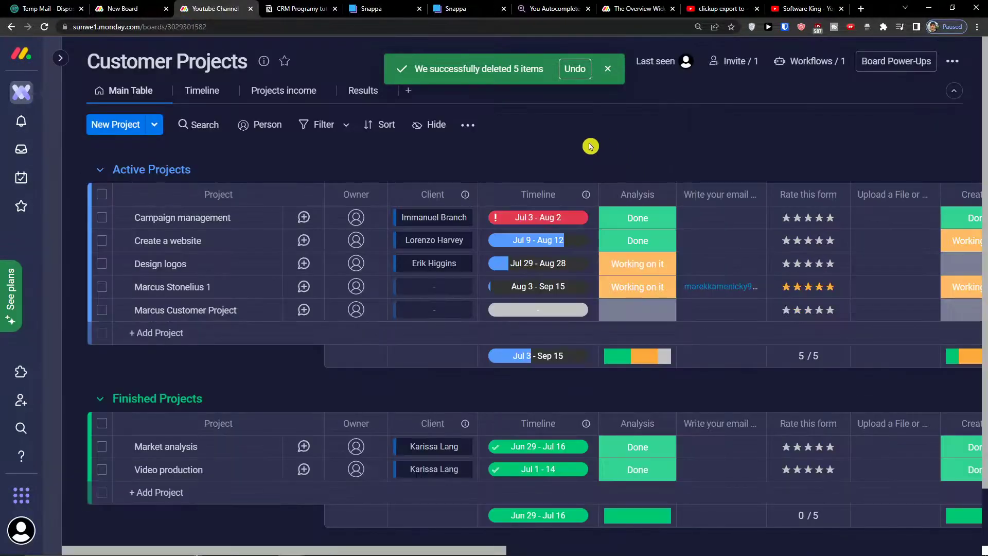
mouse_move(59, 90)
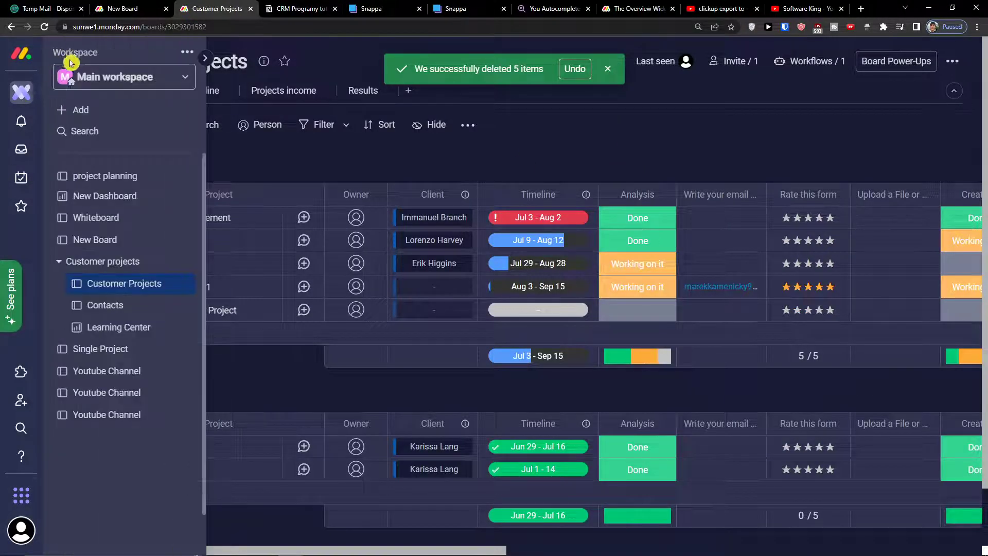
click(110, 419)
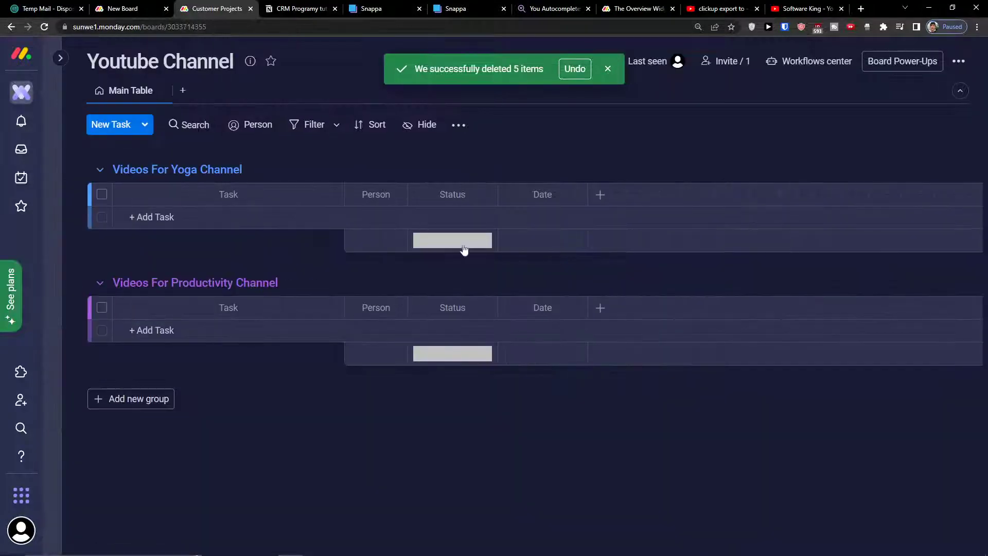
click(458, 124)
click(537, 158)
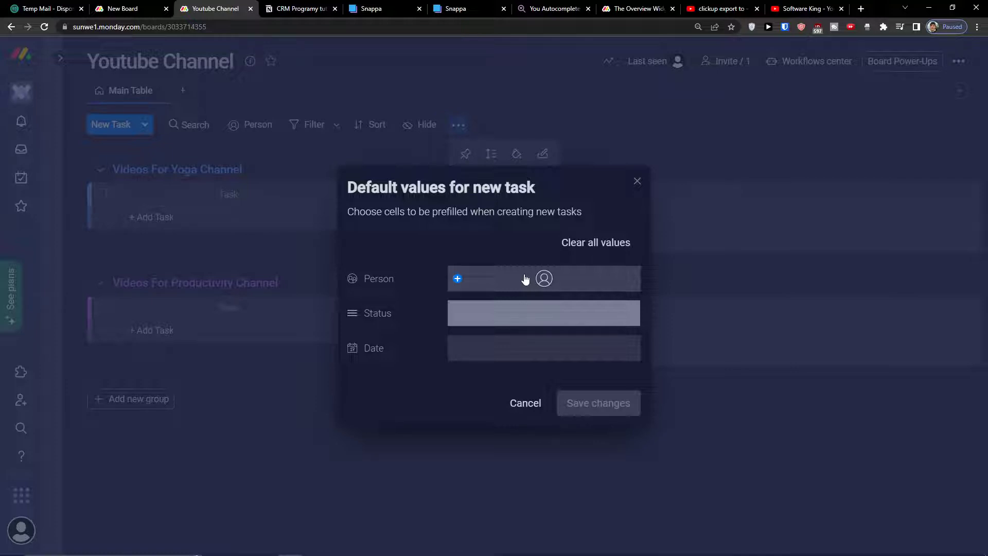
- Inspect the Person and Date defaults, then close Default values for new task without saving
click(566, 291)
click(442, 310)
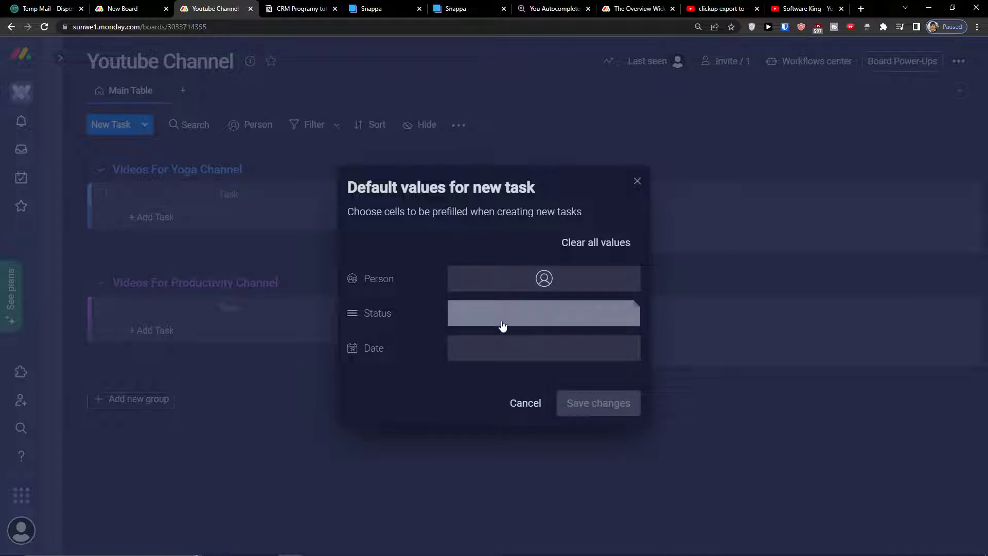
click(476, 349)
click(637, 181)
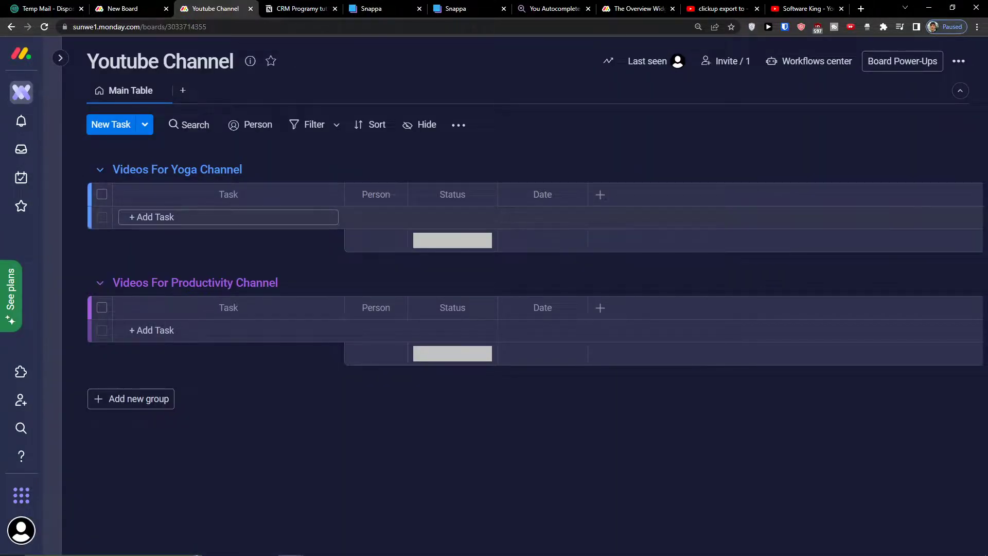
- Add task 'Joga Video For Beginners' to the Videos For Yoga Channel group and view its updates
click(184, 216)
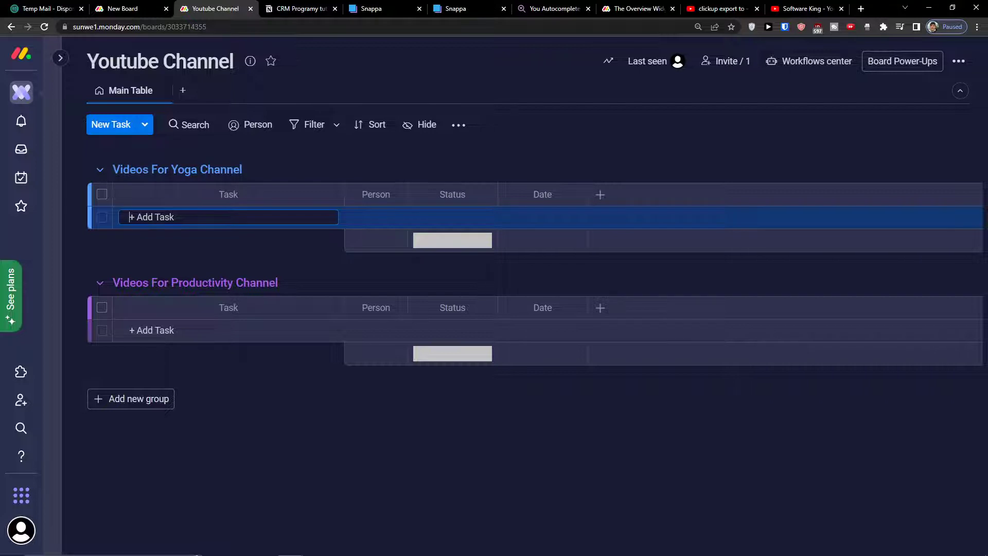
text(Yout)
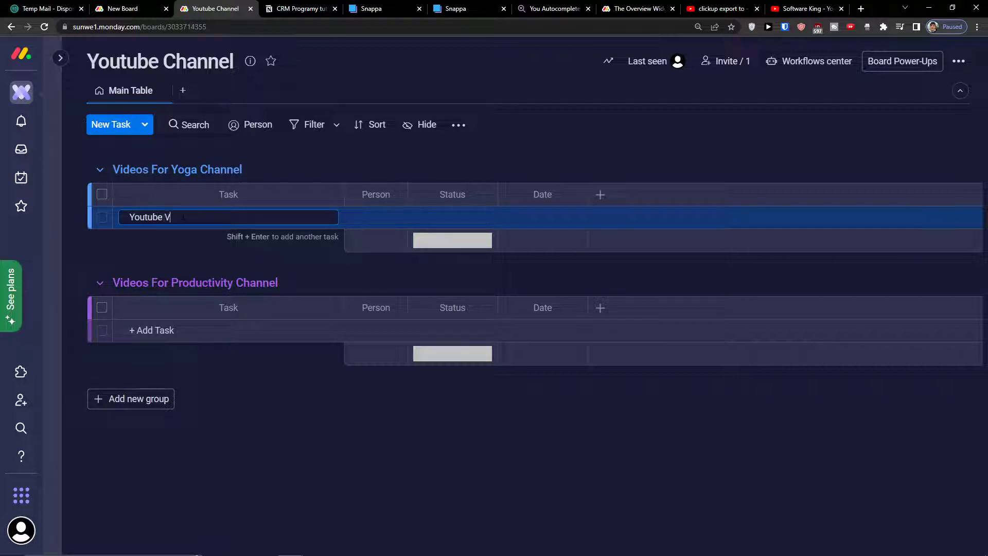
text(ube)
key(BackSpace)
key(BackSpace)
key(BackSpace)
key(BackSpace)
key(BackSpace)
key(BackSpace)
key(BackSpace)
text(Jog)
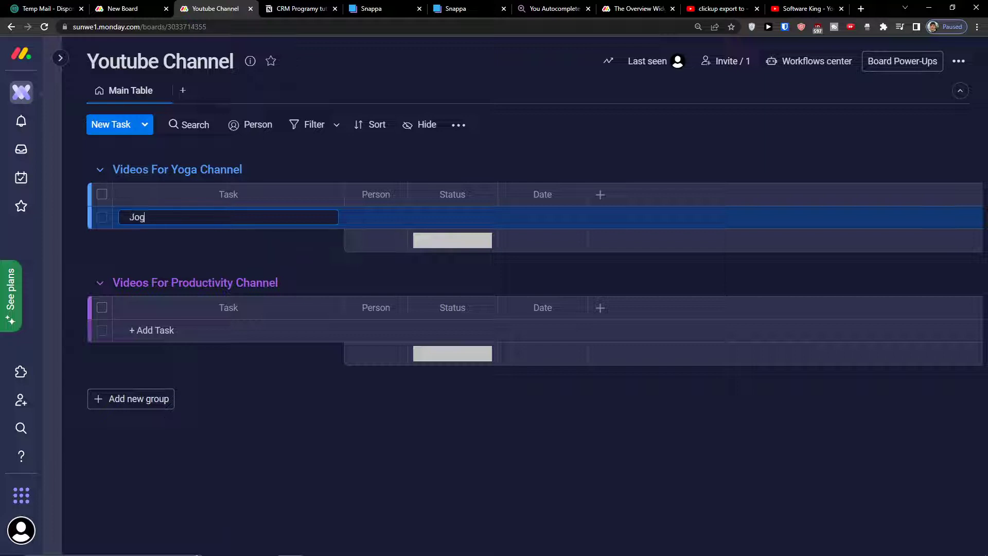
text(a Video For B)
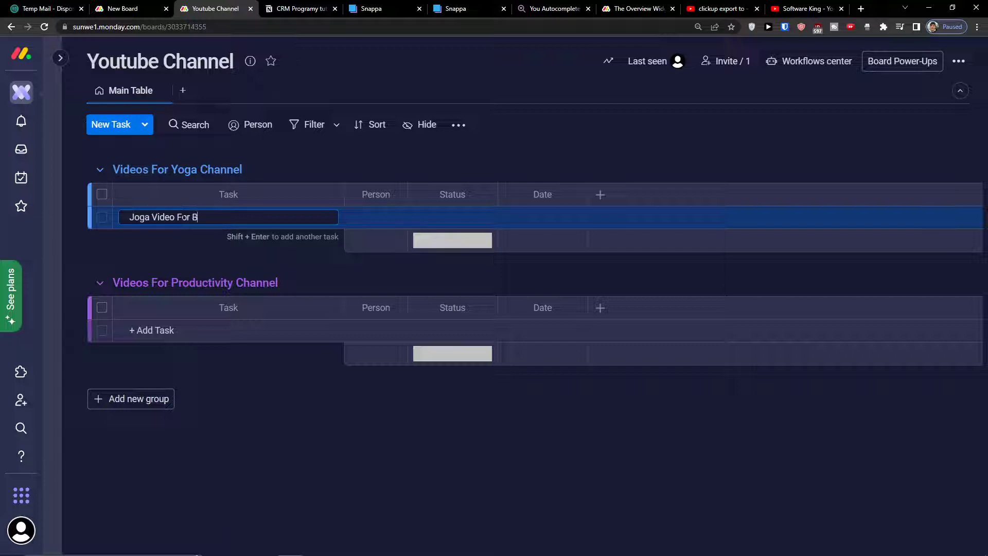
text(eginners)
key(Return)
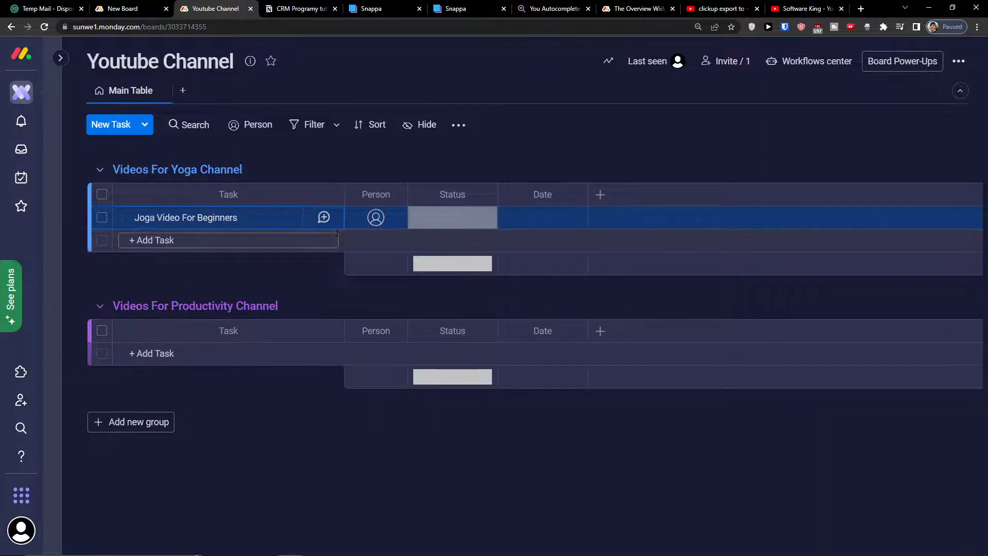
click(334, 222)
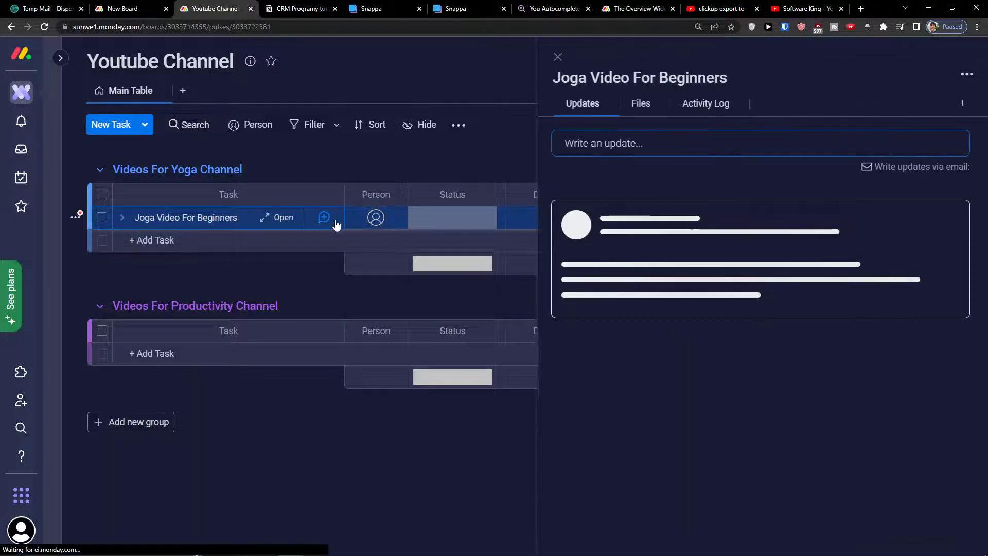
- Close the updates panel and try the task's Person and Status cells, leaving column names unchanged
click(558, 57)
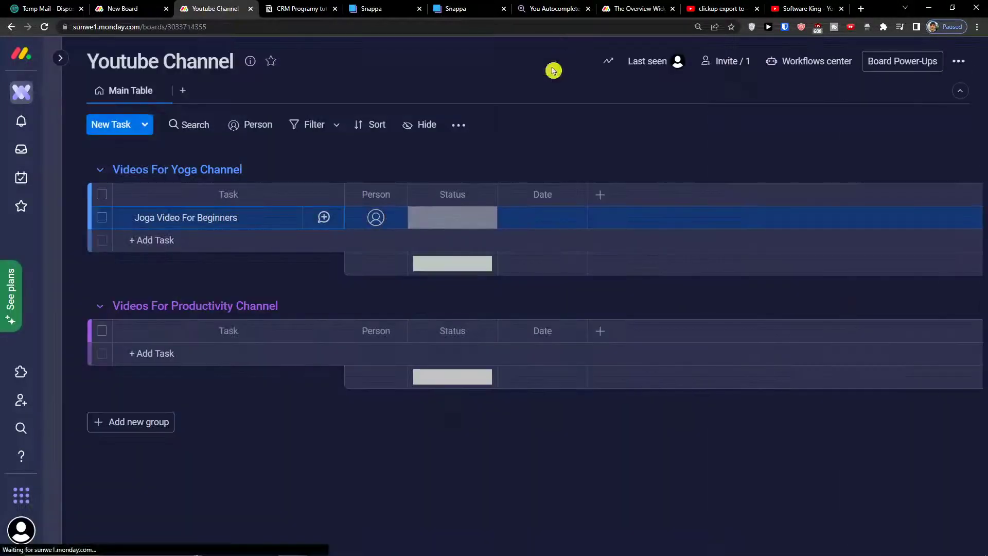
click(375, 218)
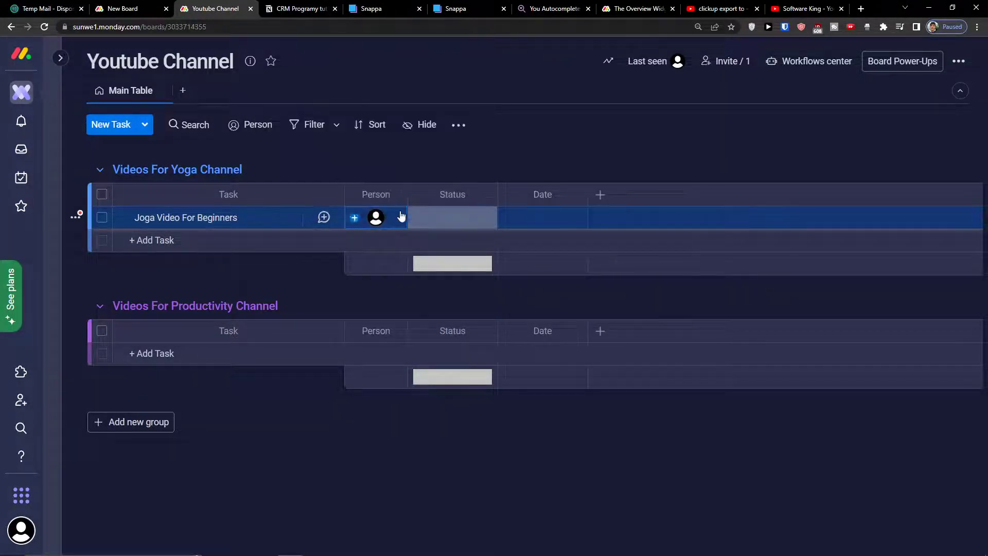
click(421, 220)
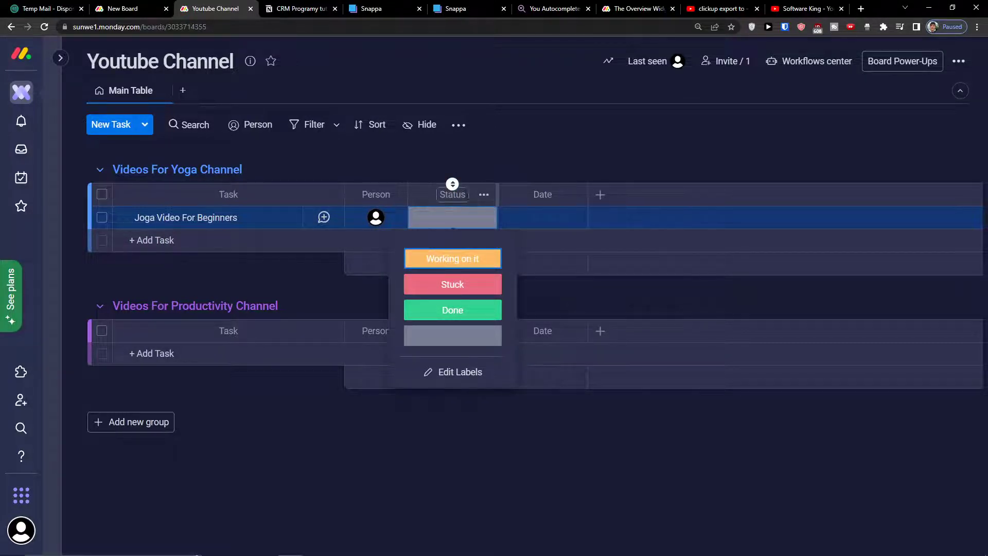
drag(222, 199, 233, 197)
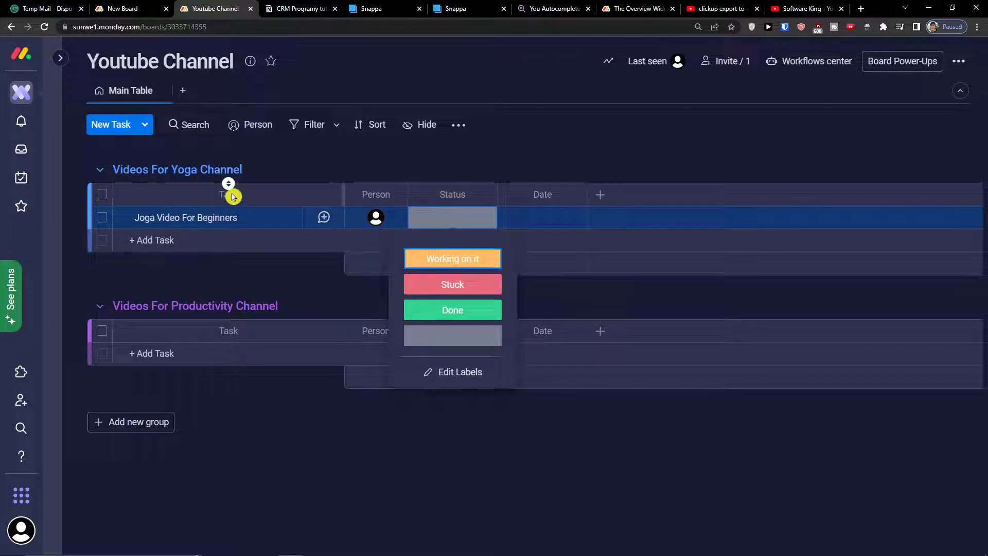
click(376, 194)
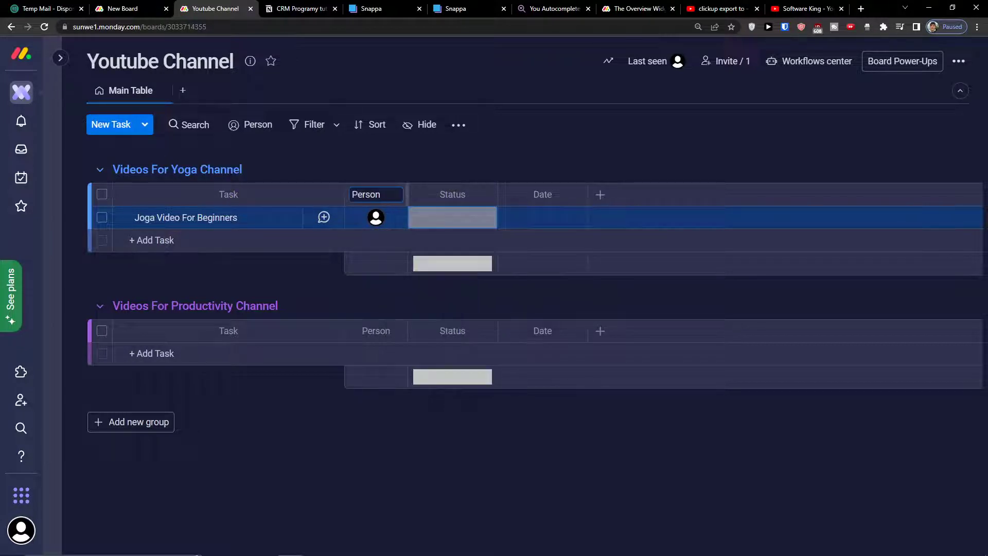
click(415, 170)
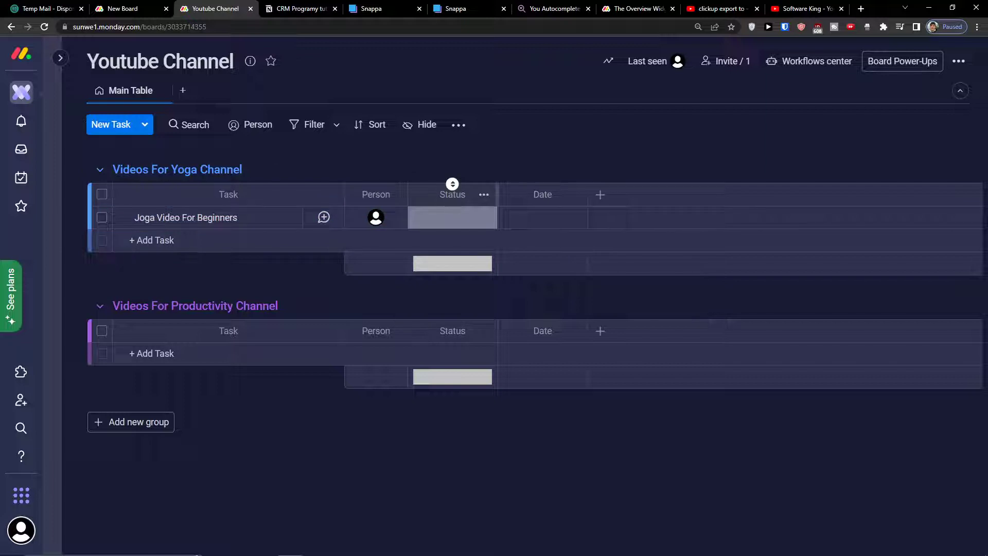
click(453, 194)
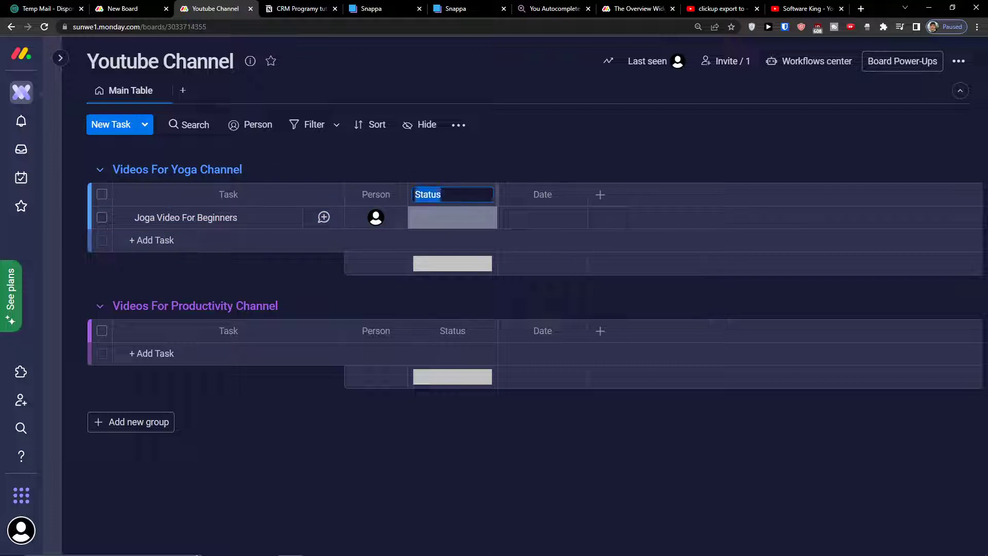
click(448, 177)
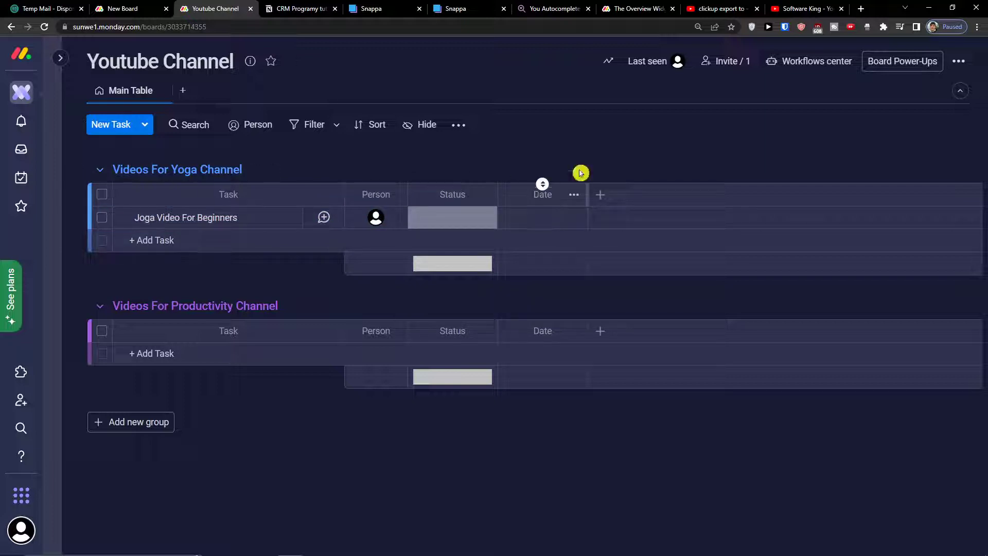
- Zoom the browser to 150% and bring up the task's status choices
click(700, 28)
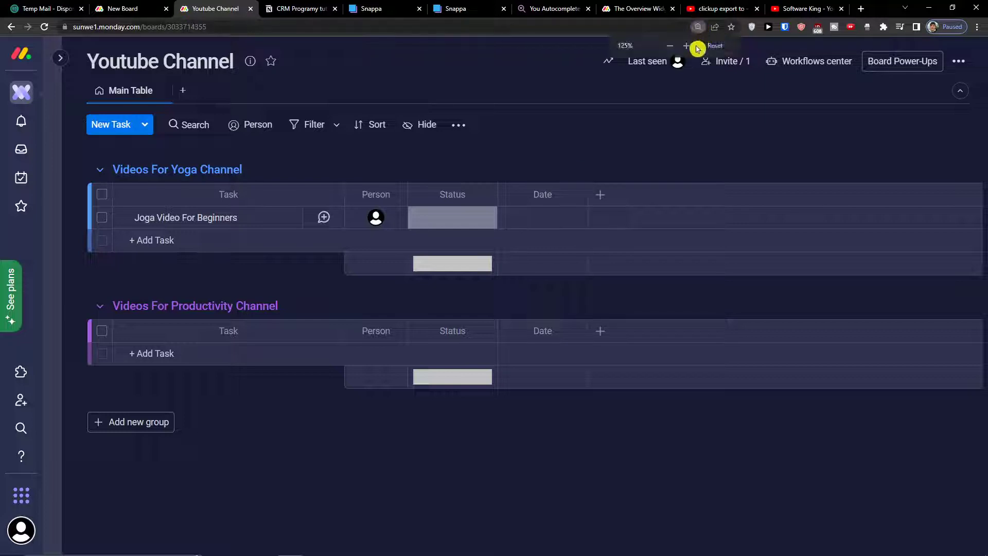
click(686, 45)
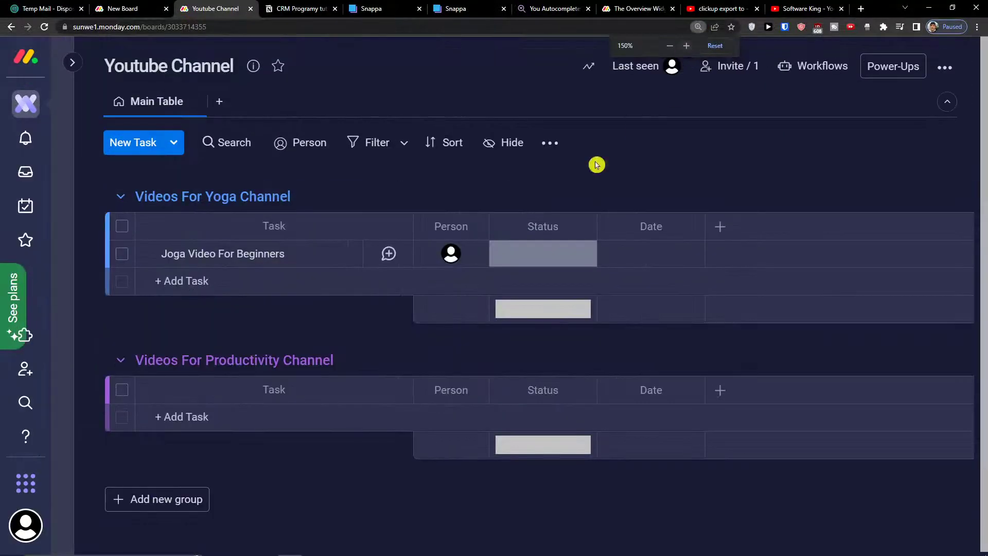
click(525, 256)
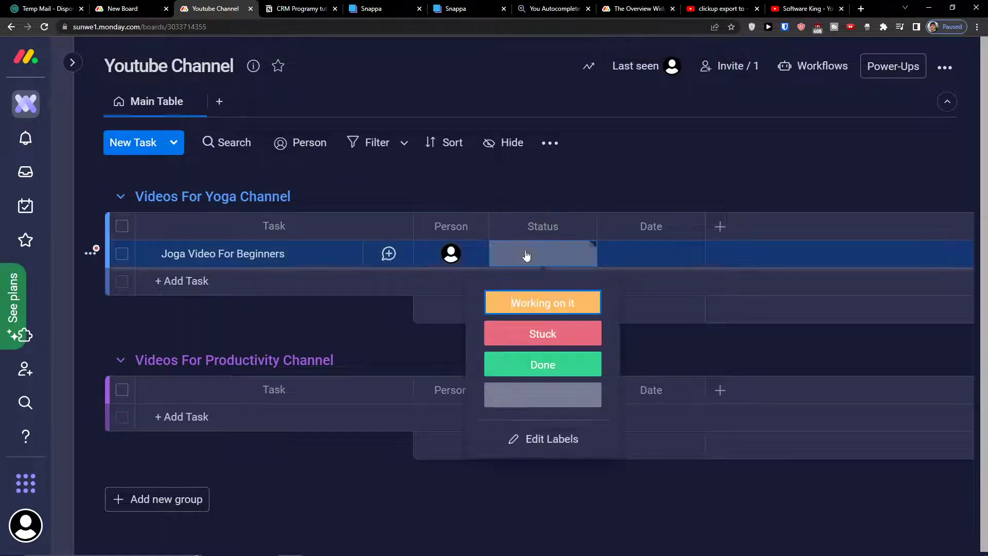
- Add a dark indigo 'Not Started' status label and set Joga Video For Beginners to it
click(530, 446)
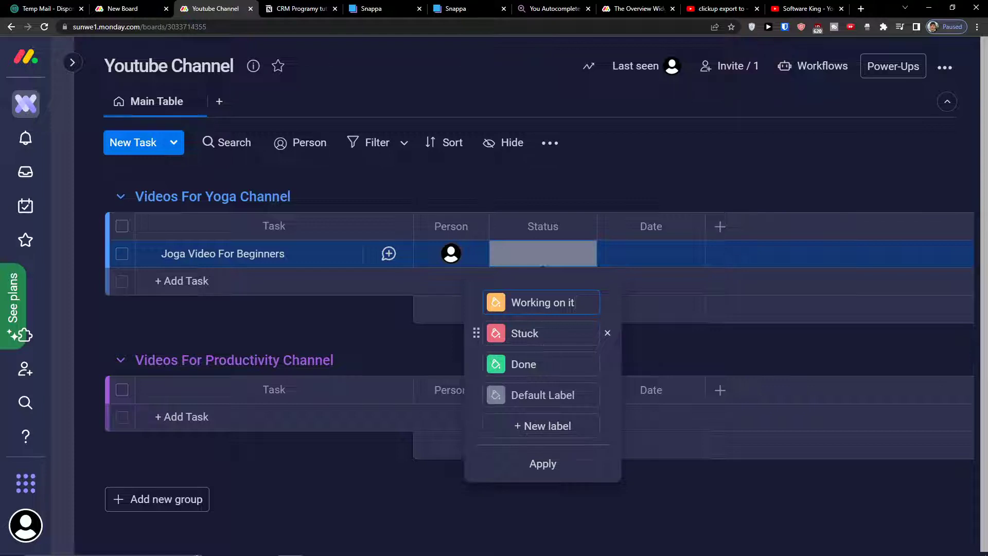
click(529, 427)
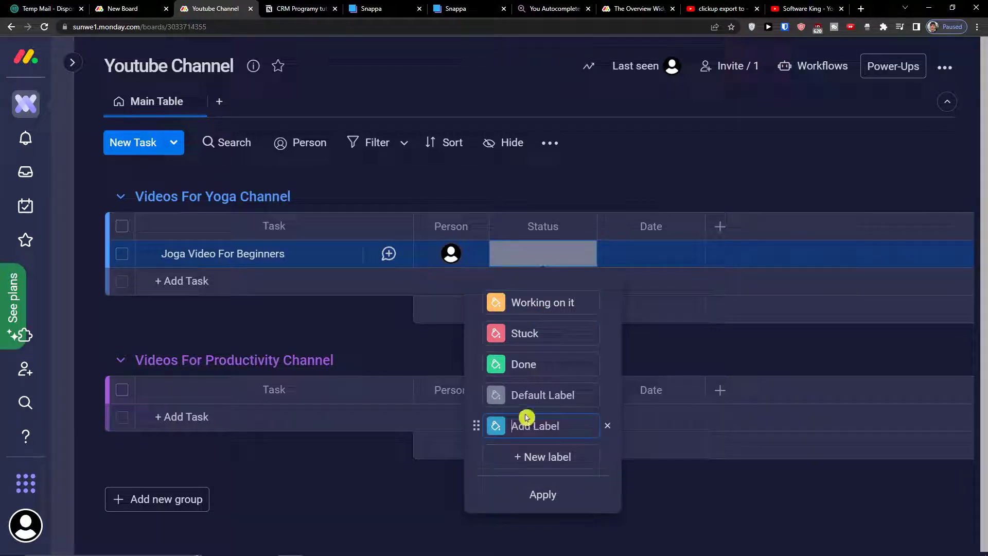
text(Not Started)
click(496, 426)
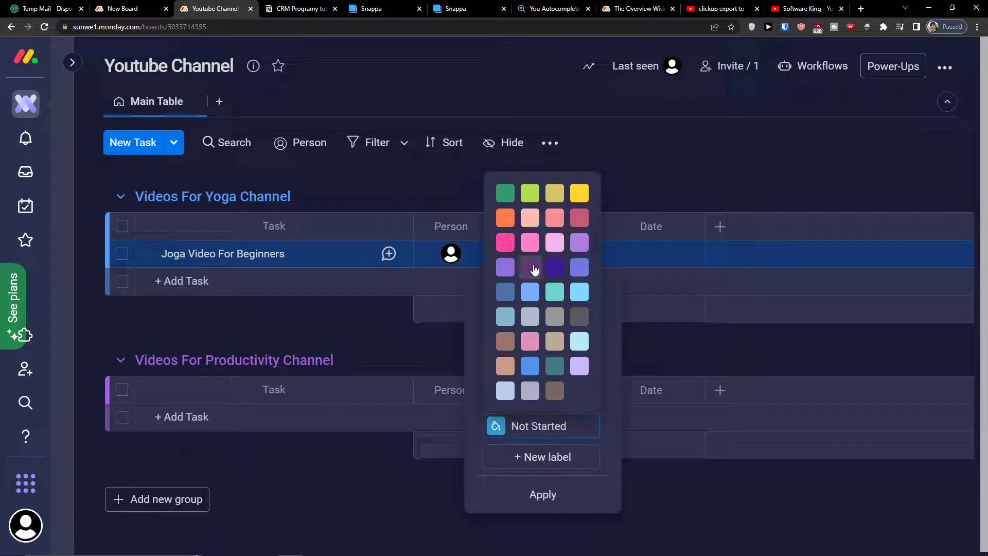
click(552, 268)
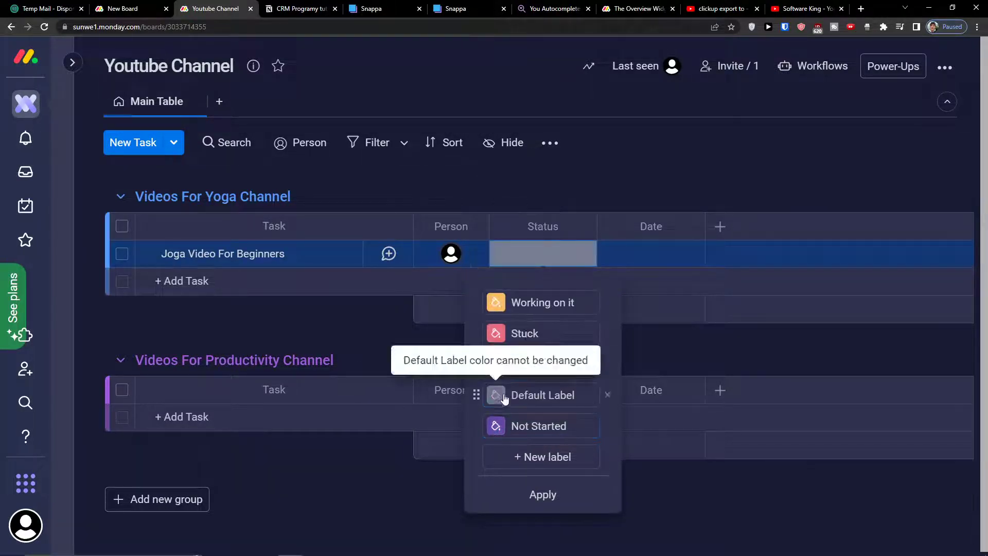
click(517, 502)
click(525, 436)
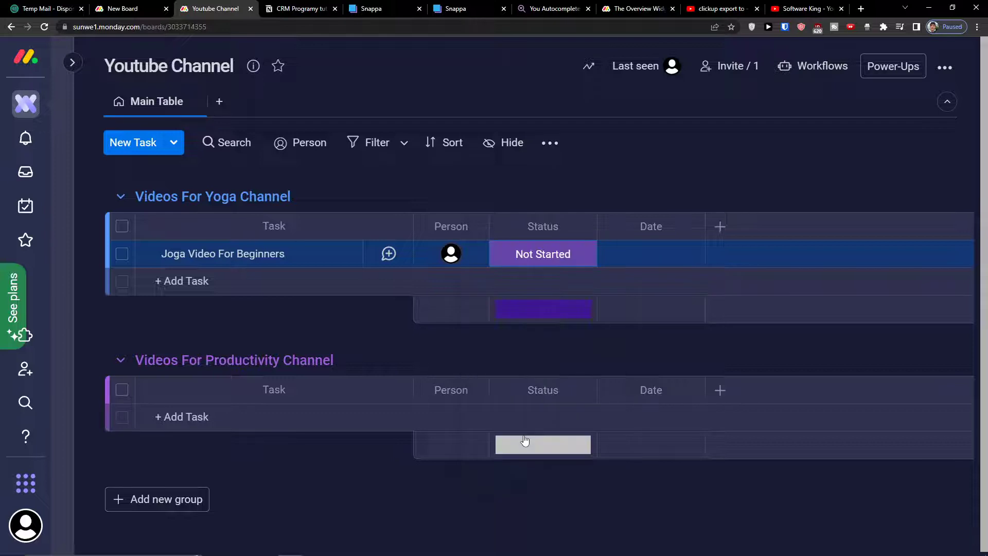
- Set the task's date to Aug 4, then close the column types list without adding one
click(616, 255)
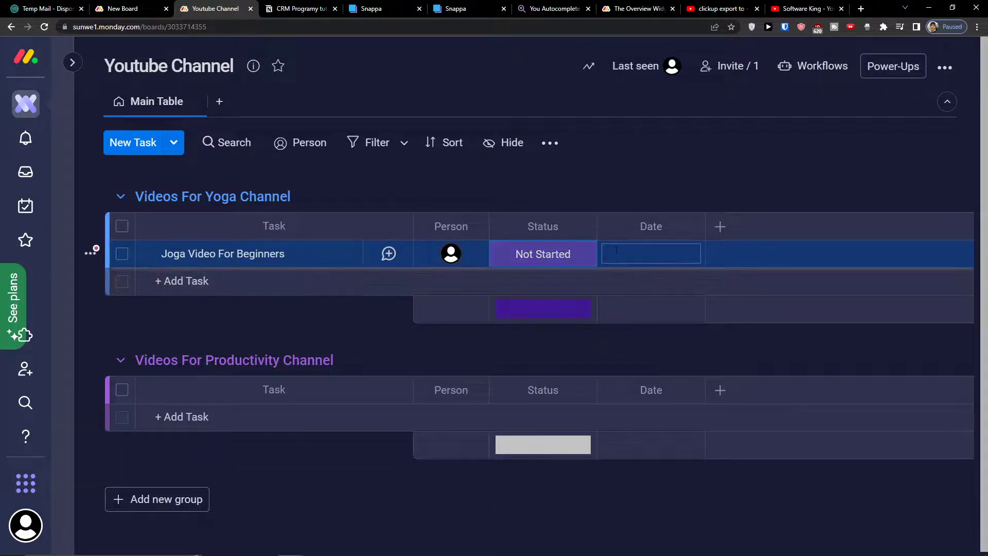
click(652, 376)
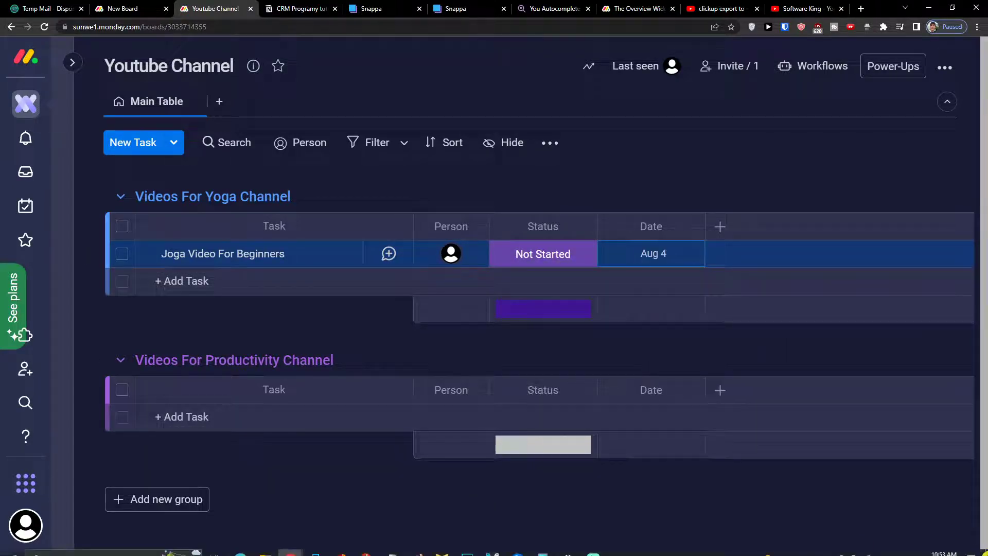
click(720, 227)
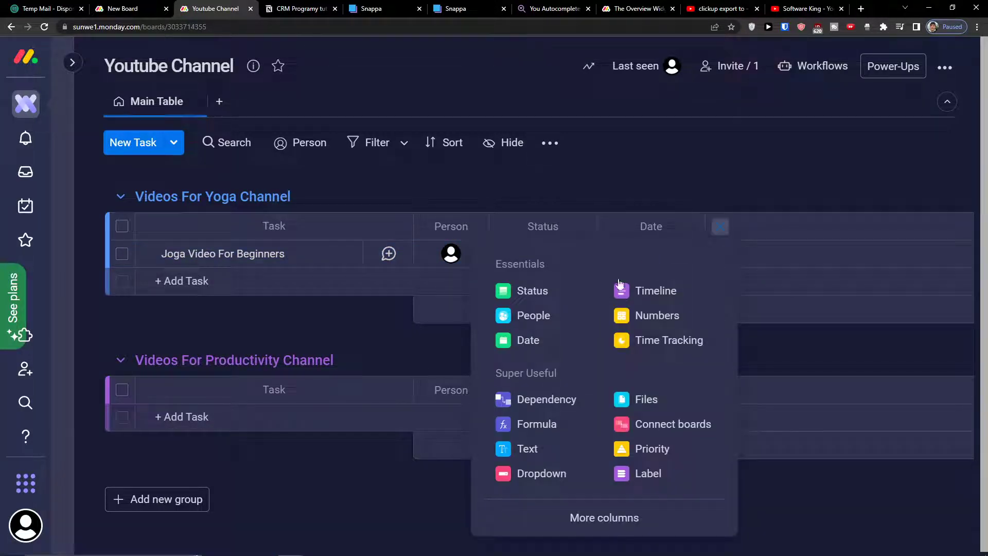
click(758, 367)
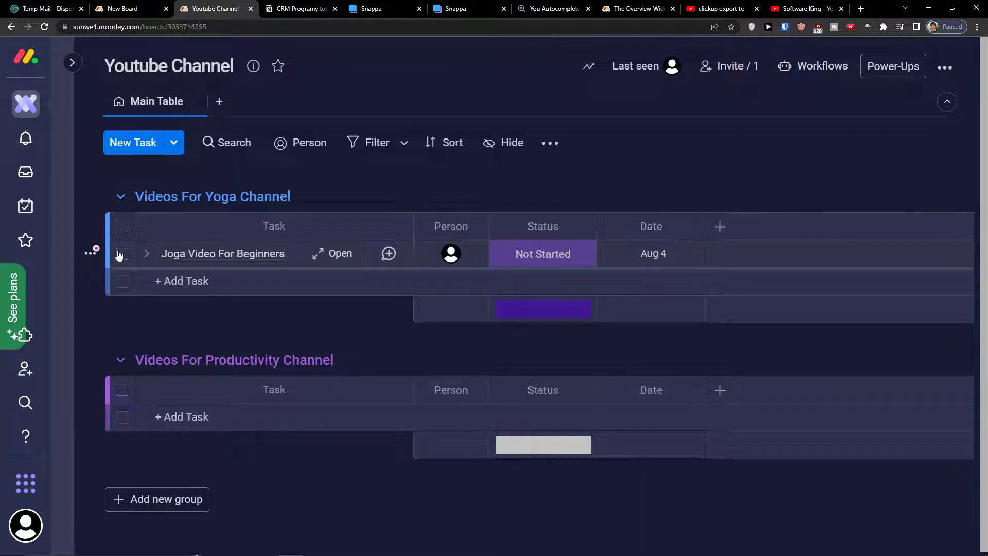
- Show the yoga task's action menu and preview its Move to and Duplicate submenus
click(92, 255)
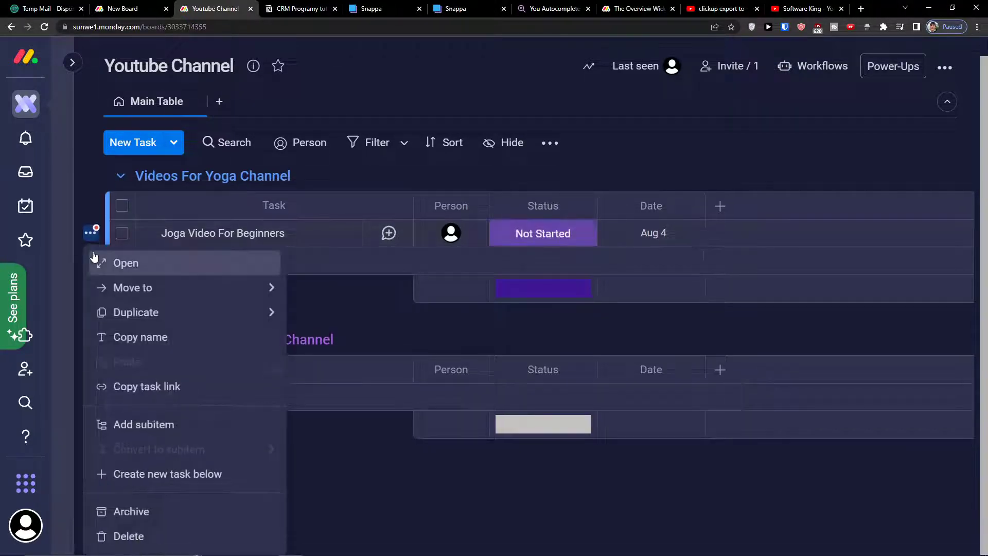
key(Escape)
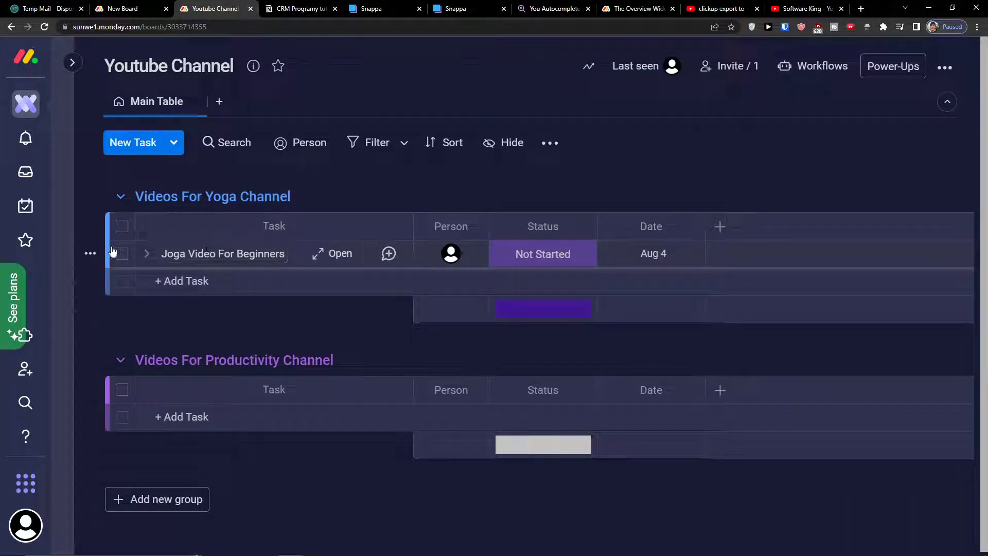
click(90, 253)
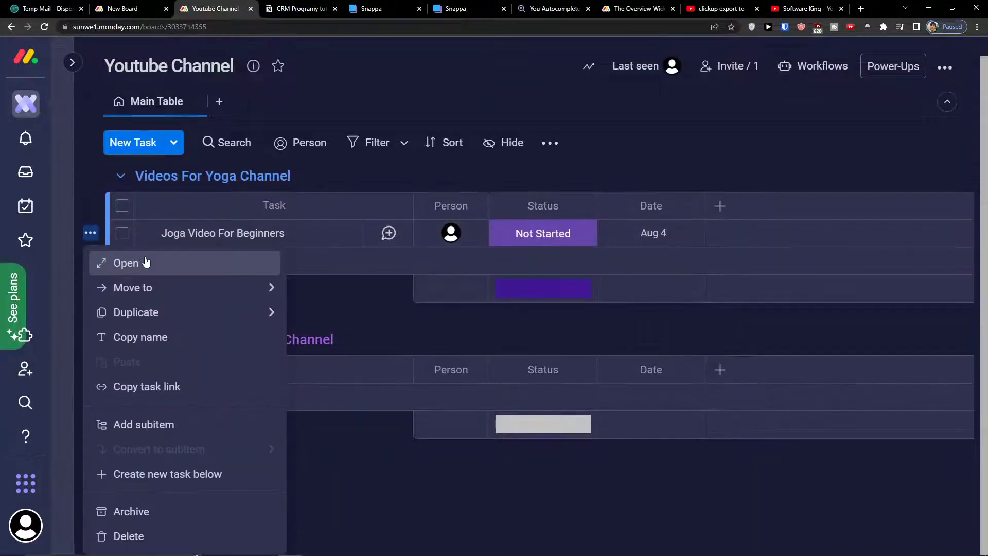
mouse_move(144, 292)
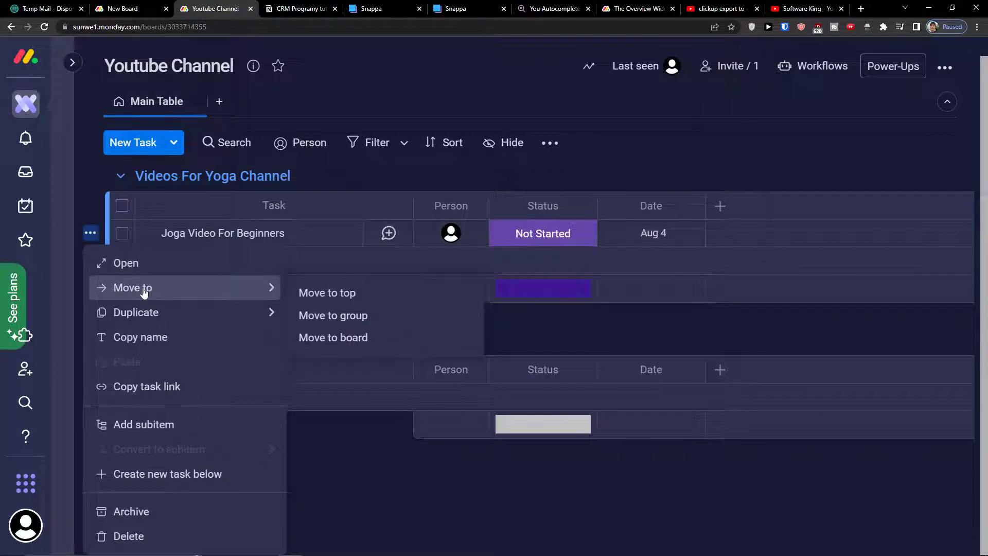
mouse_move(199, 315)
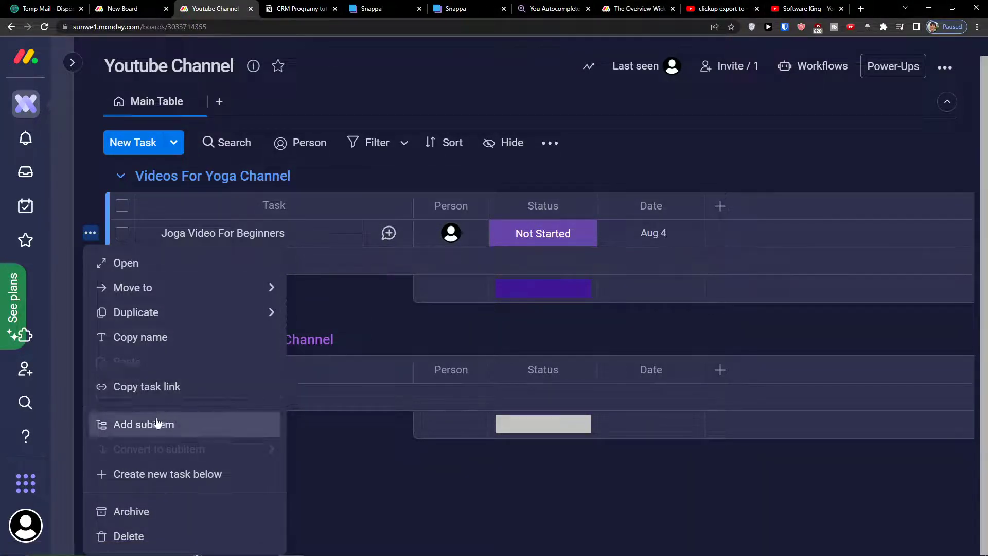
- Expand the subitems of the Joga Video For Beginners task
click(391, 466)
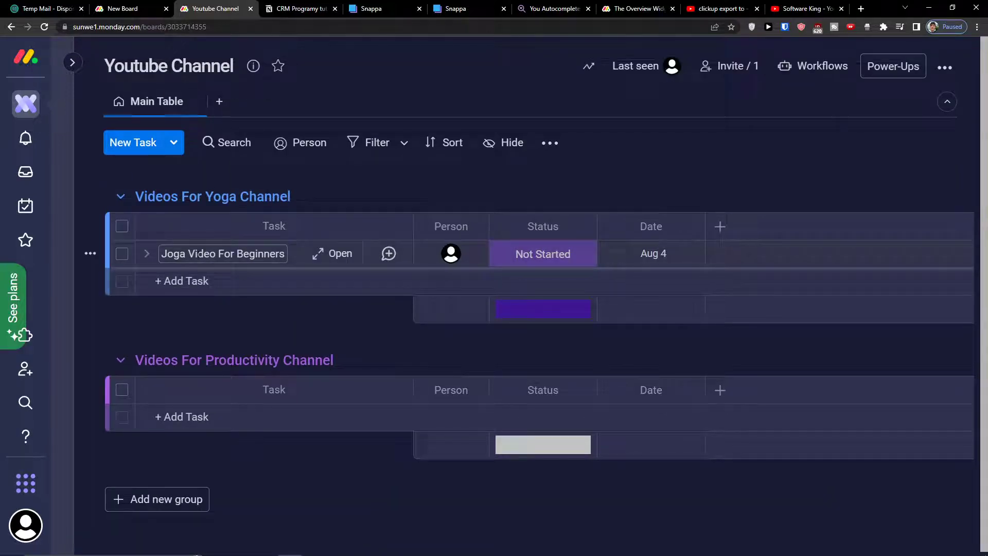
click(144, 260)
click(144, 261)
click(144, 263)
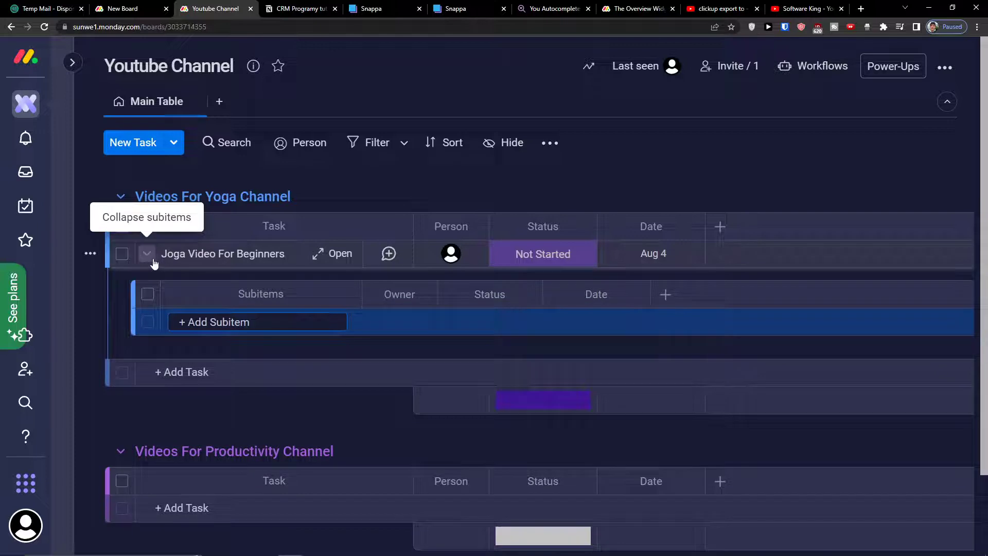
click(151, 263)
click(153, 263)
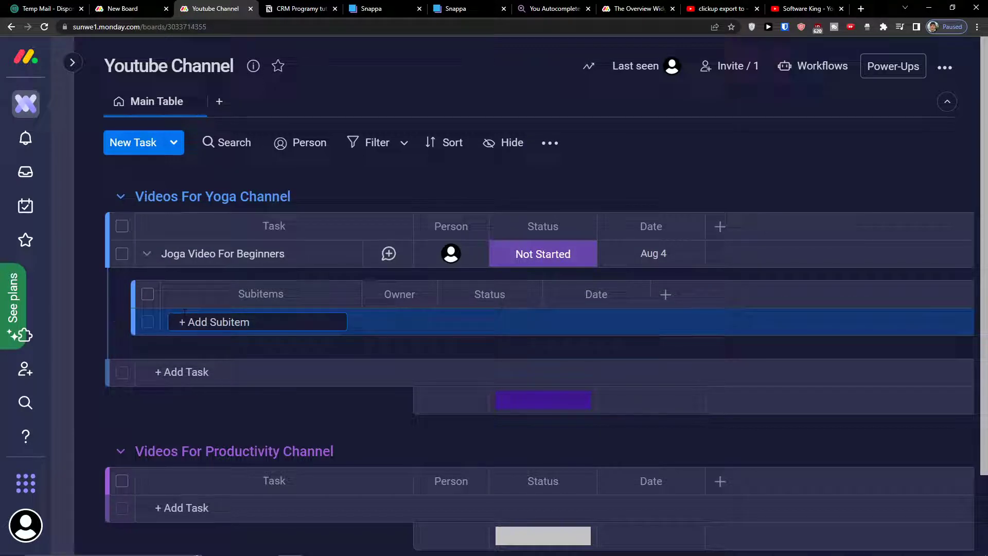
- Add a subitem named 'Youtube Thumbnail For Video'
text(Mi)
key(BackSpace)
key(BackSpace)
text(Y)
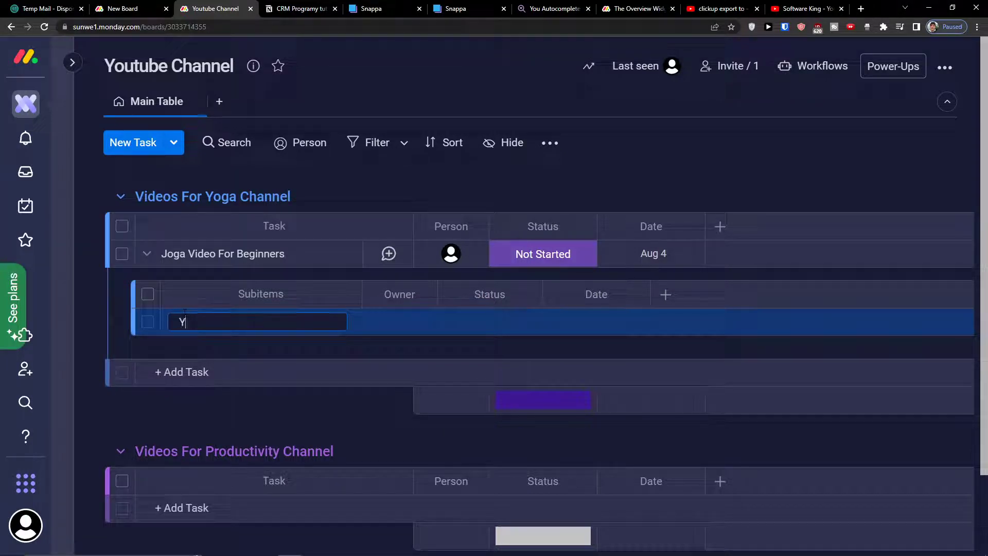
text(outube Thumbnail For Video)
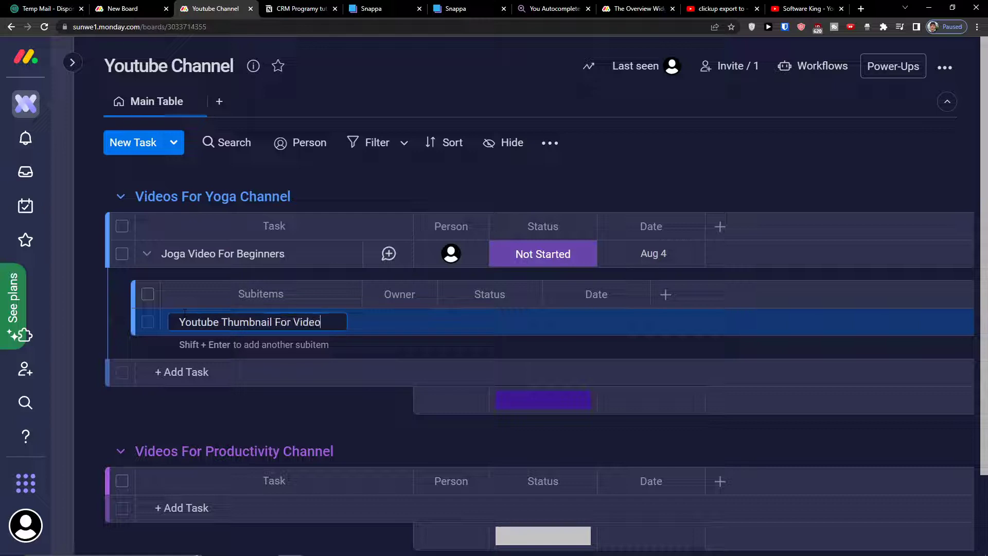
key(Return)
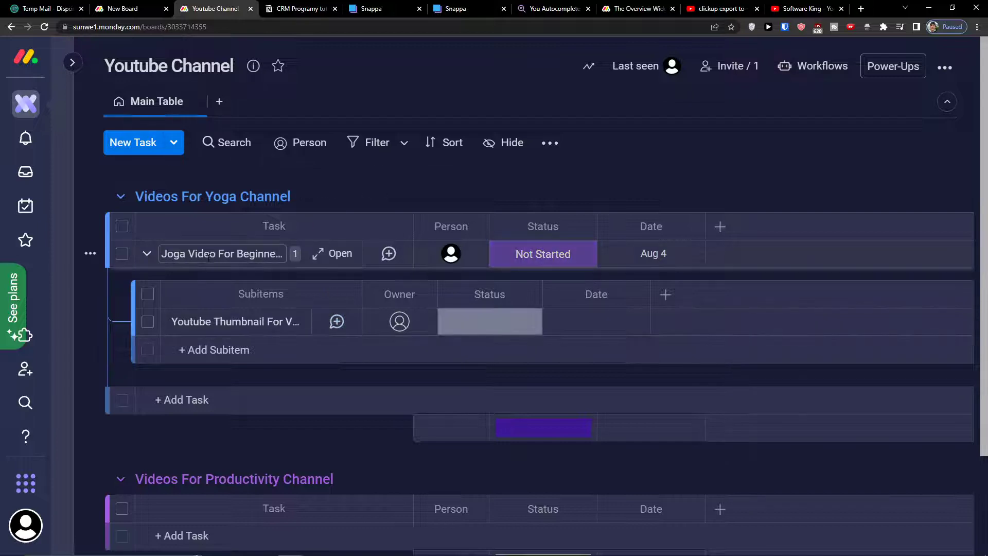
- Collapse the task's subitem list so only the 1 count shows
click(147, 253)
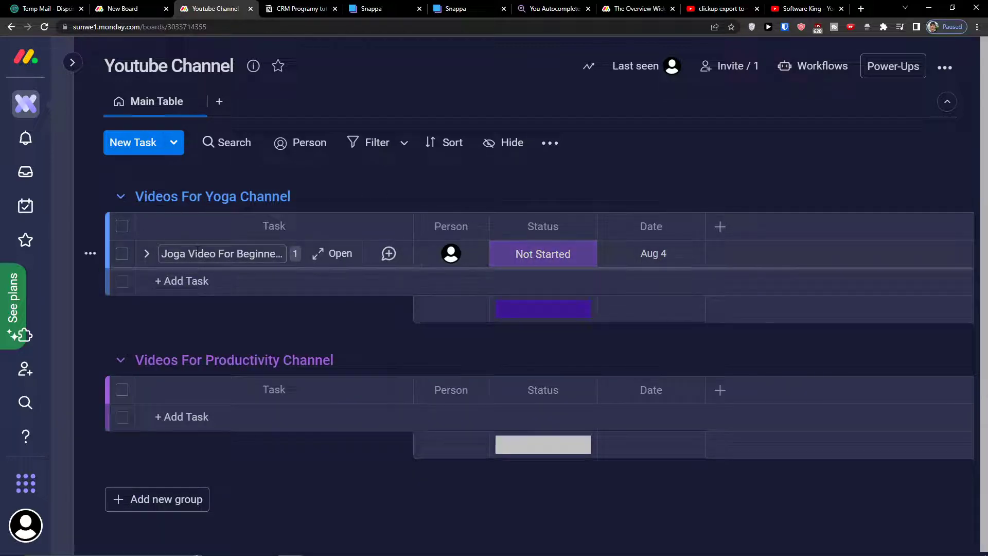
click(147, 253)
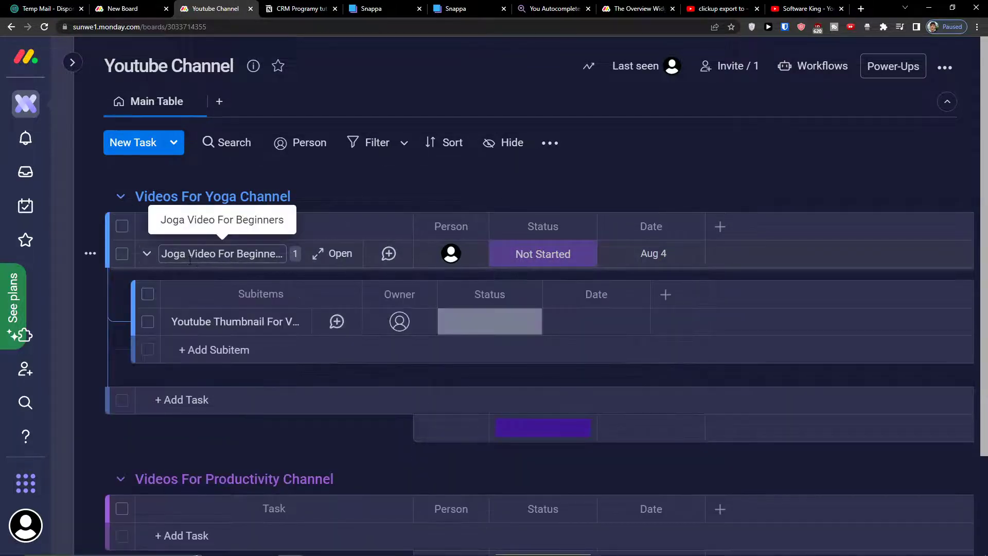
click(147, 253)
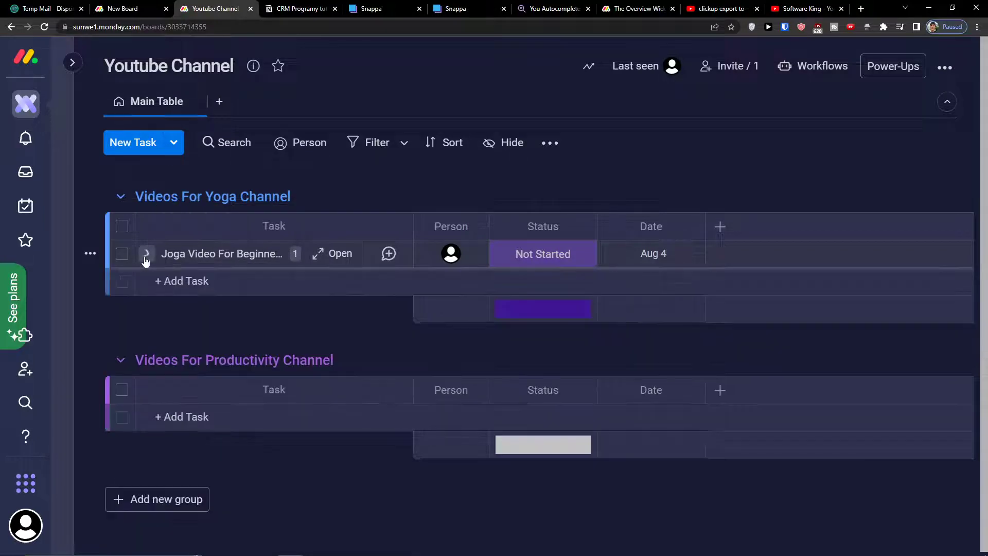
click(90, 253)
key(Escape)
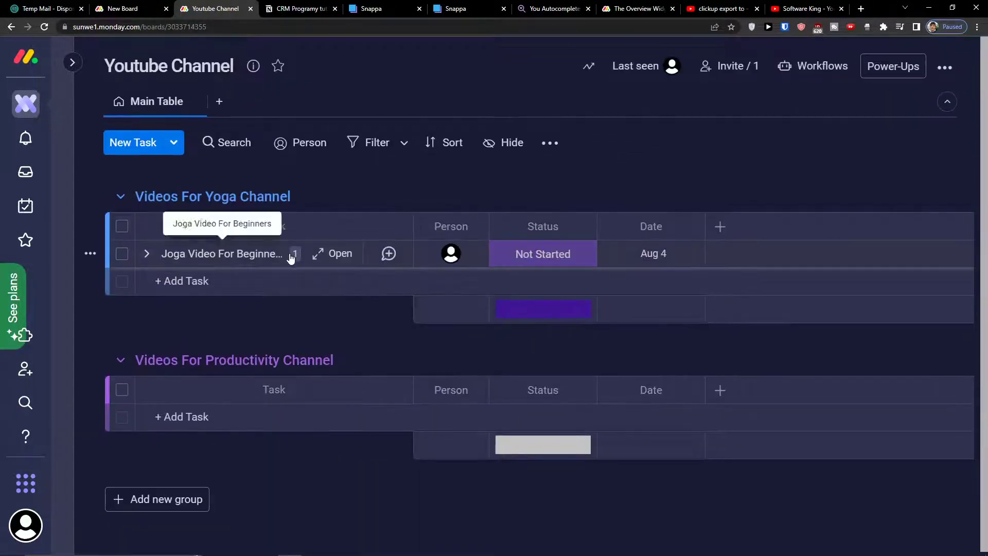
click(319, 256)
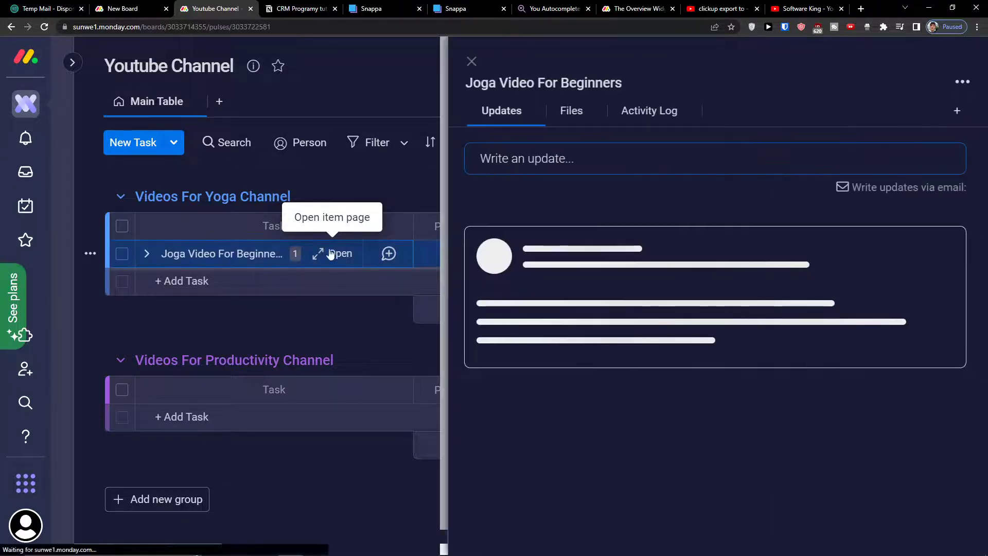
click(572, 160)
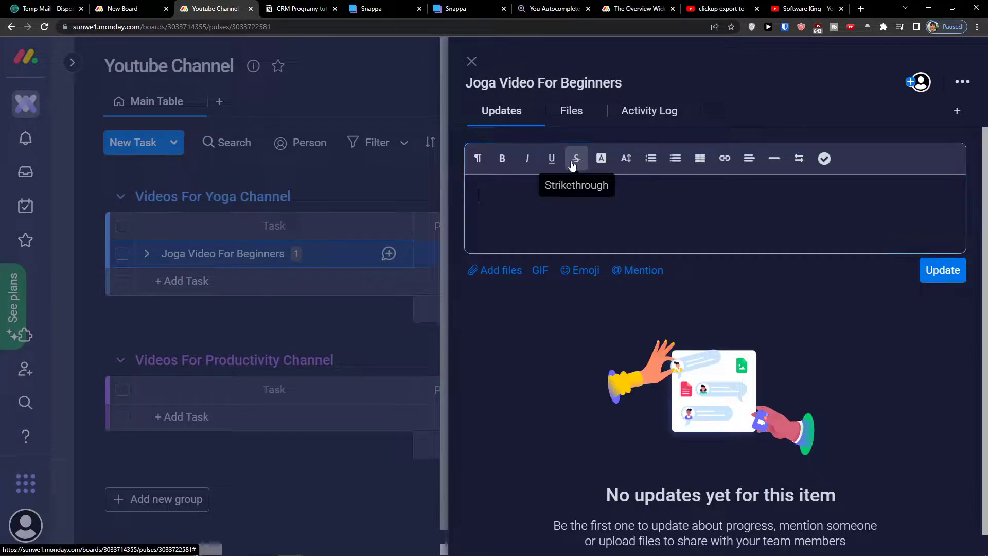
click(557, 305)
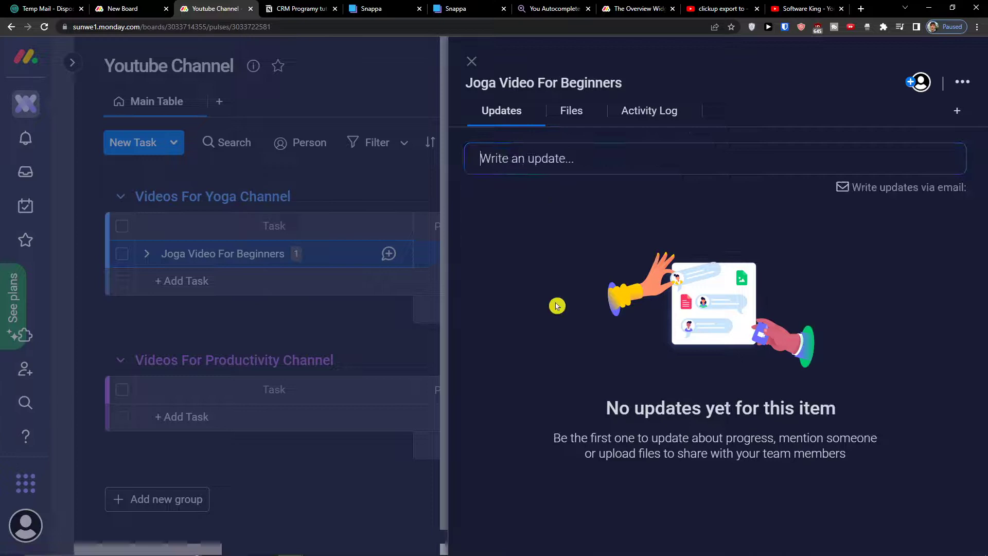
click(561, 109)
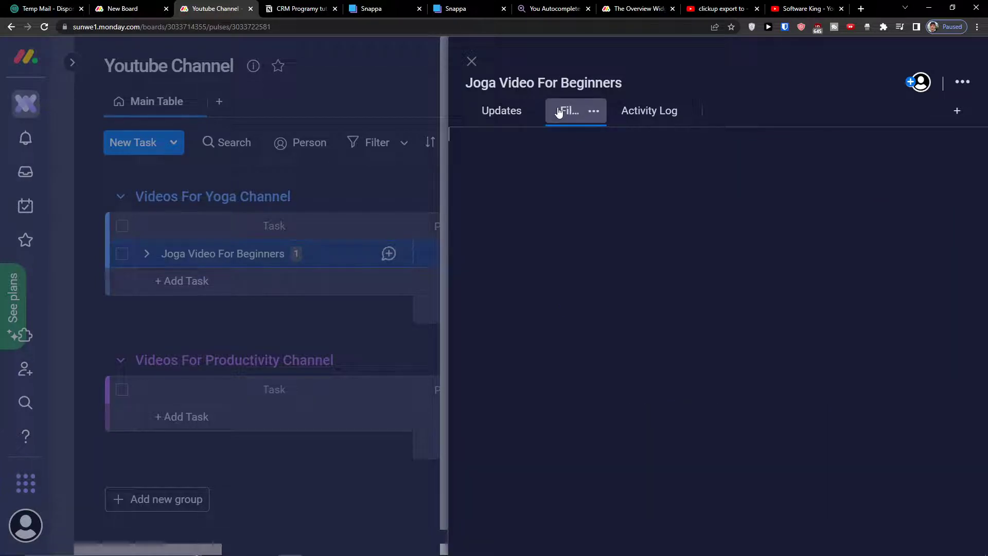
click(629, 124)
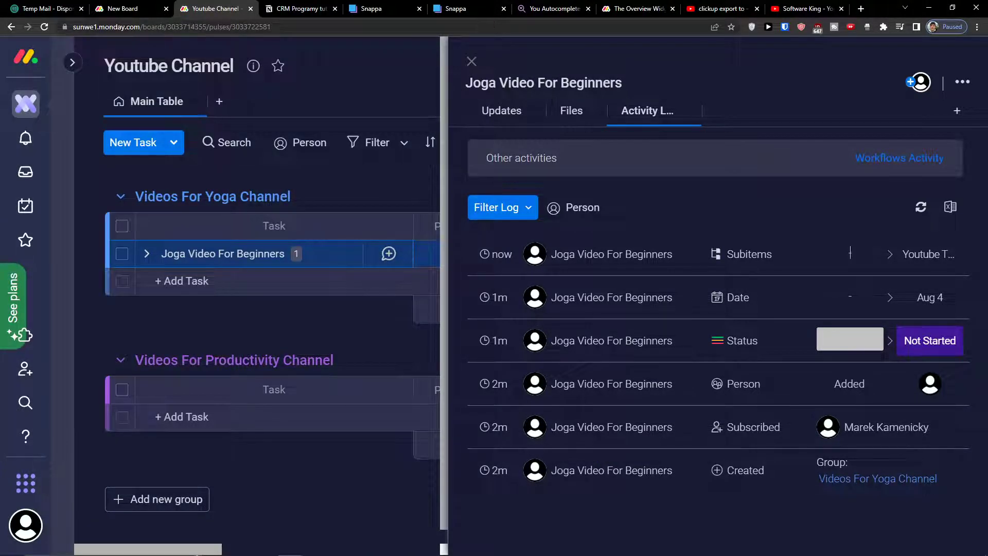
click(471, 61)
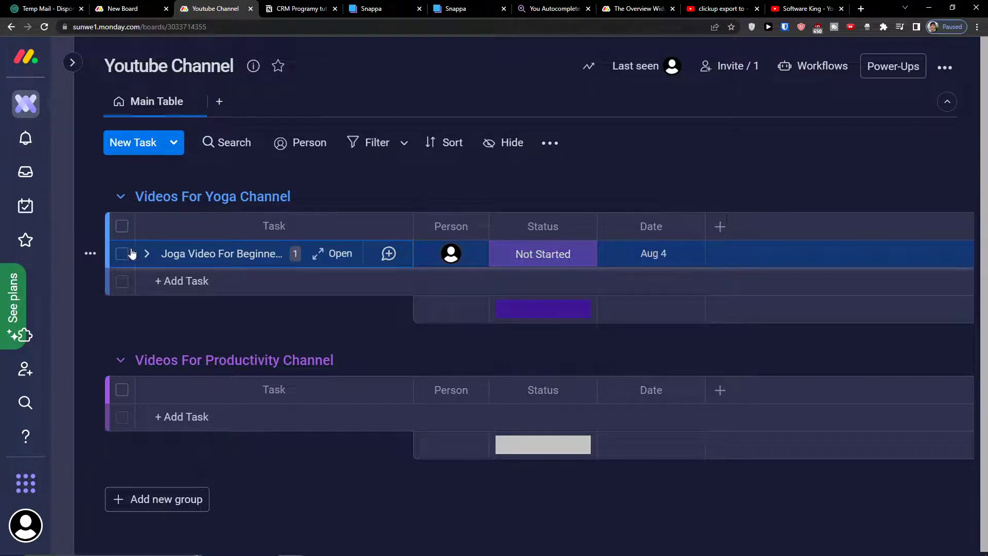
- Show and hide the yoga task's subitems, then bring up the column-type menu
click(147, 253)
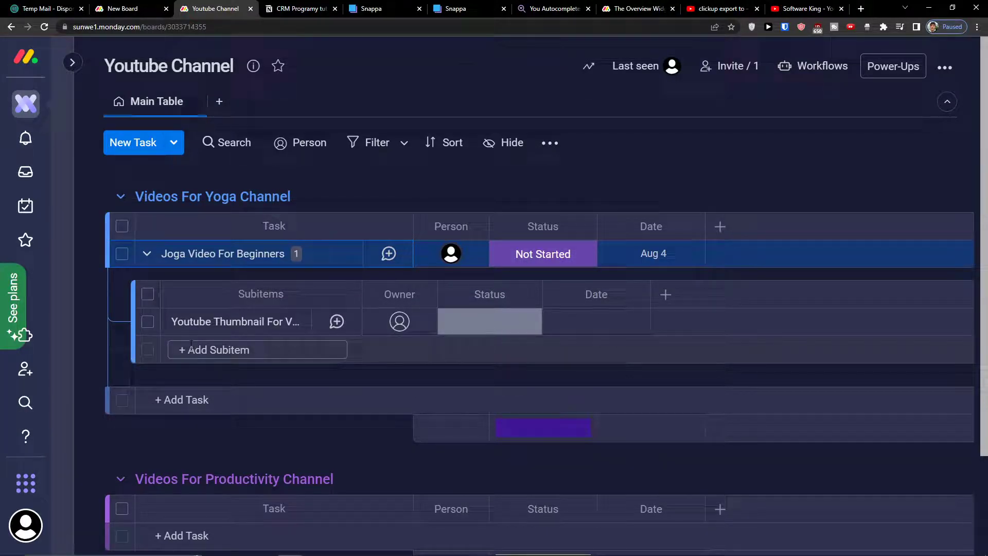
click(147, 254)
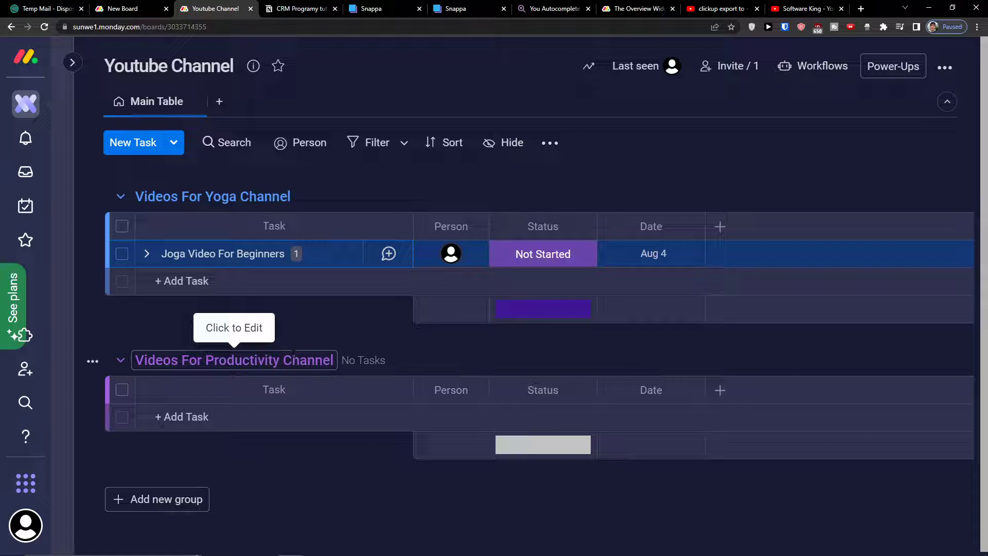
click(720, 227)
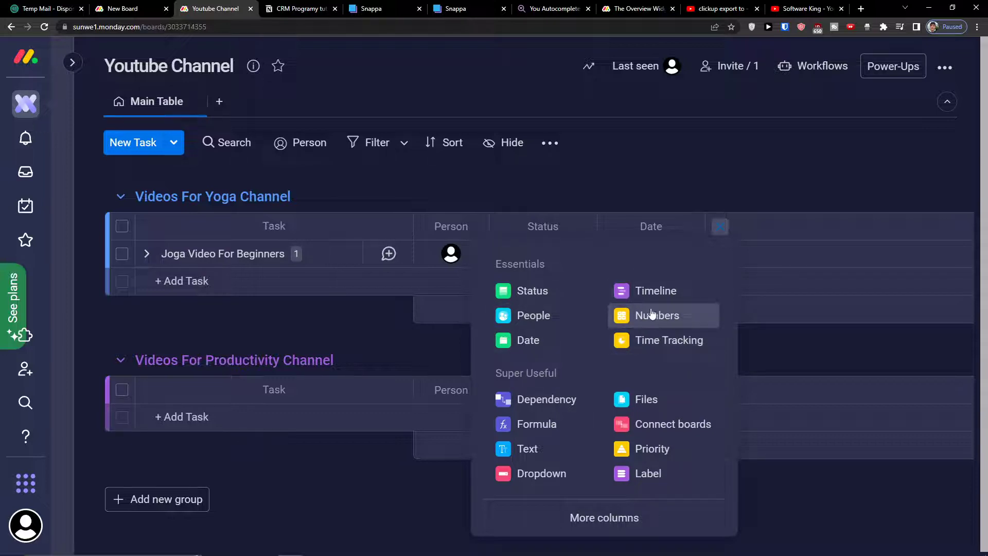
- Add a Timeline column and give the yoga task a first range of Aug 6 - 20
click(638, 292)
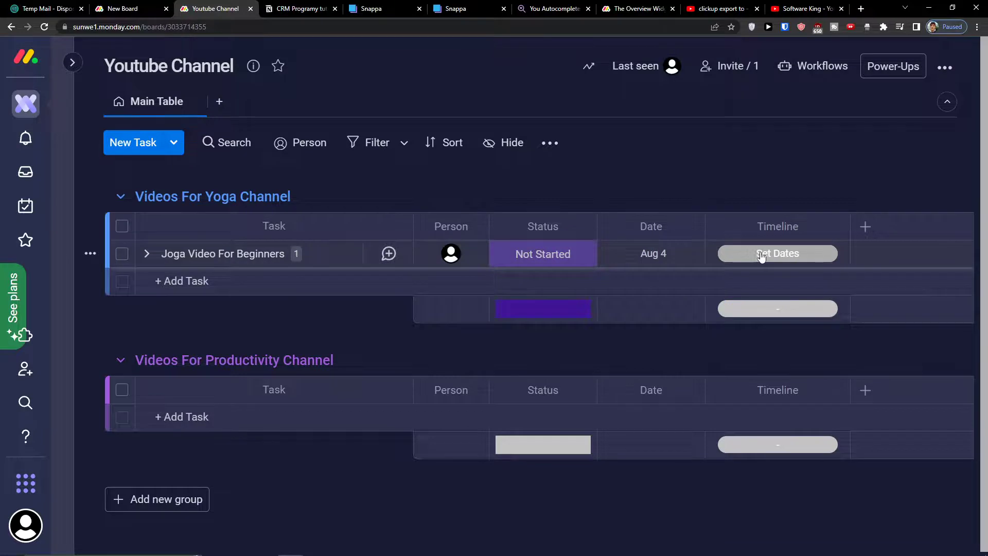
click(761, 256)
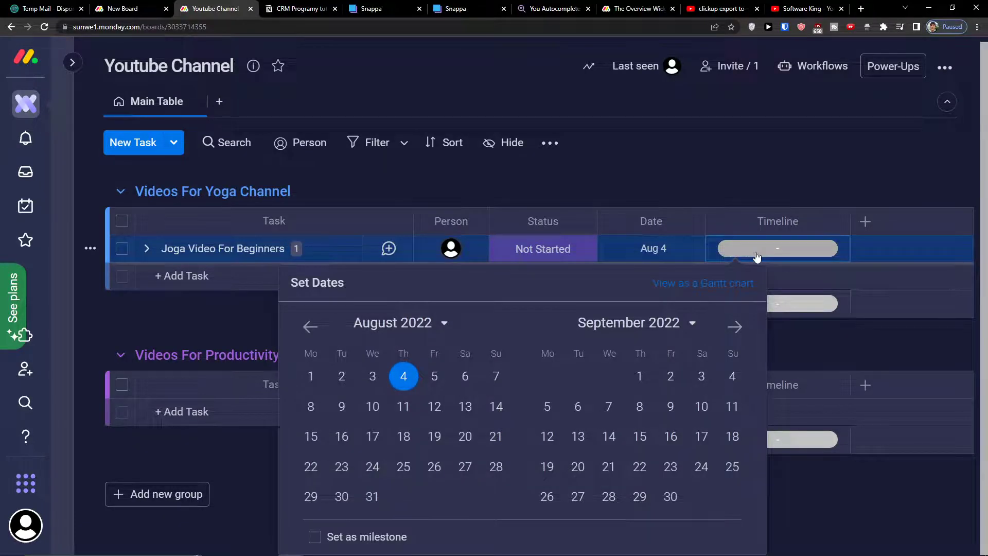
click(464, 376)
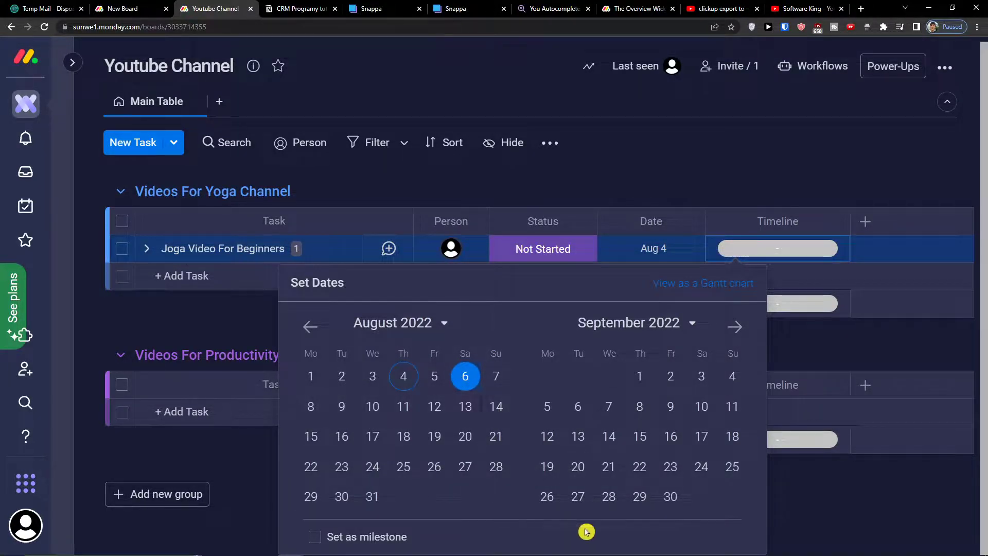
click(465, 436)
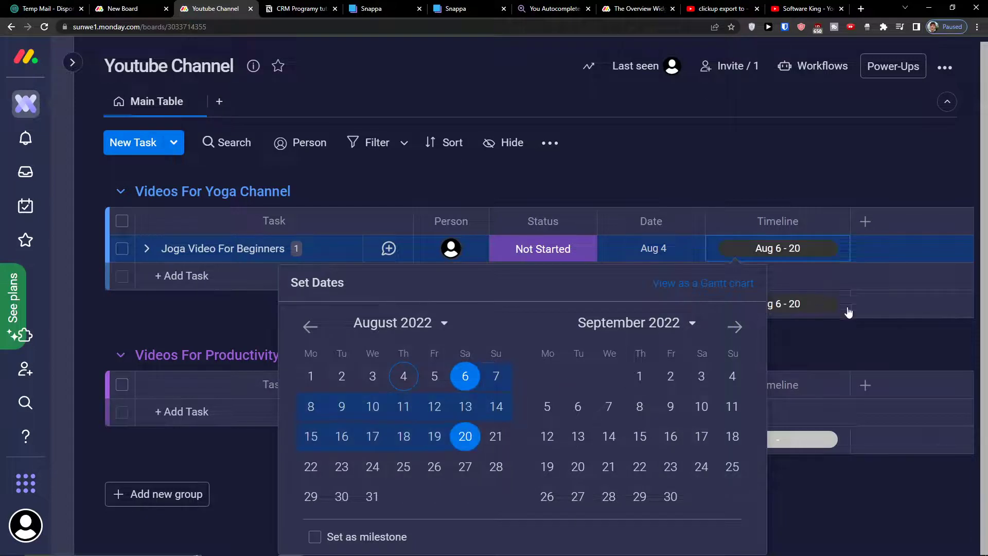
click(807, 337)
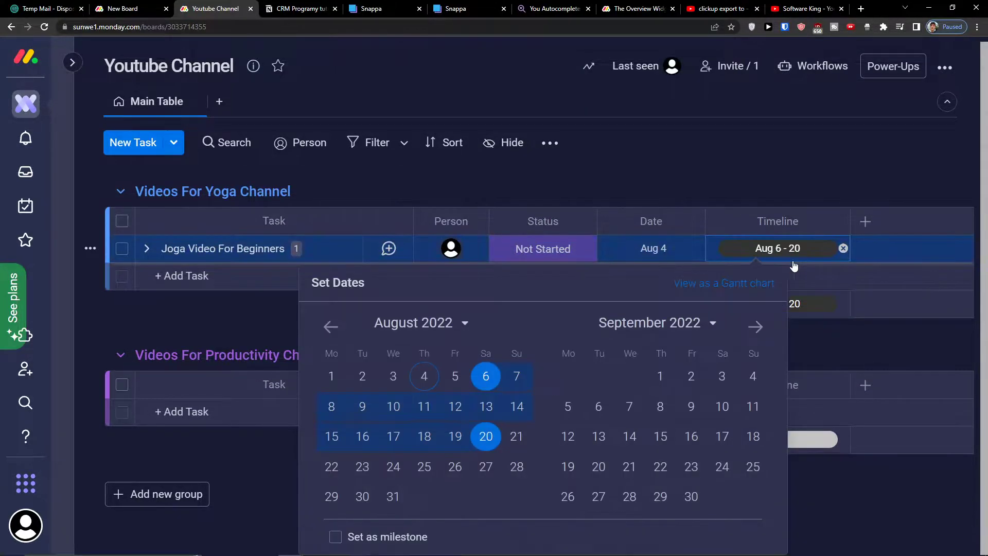
click(335, 541)
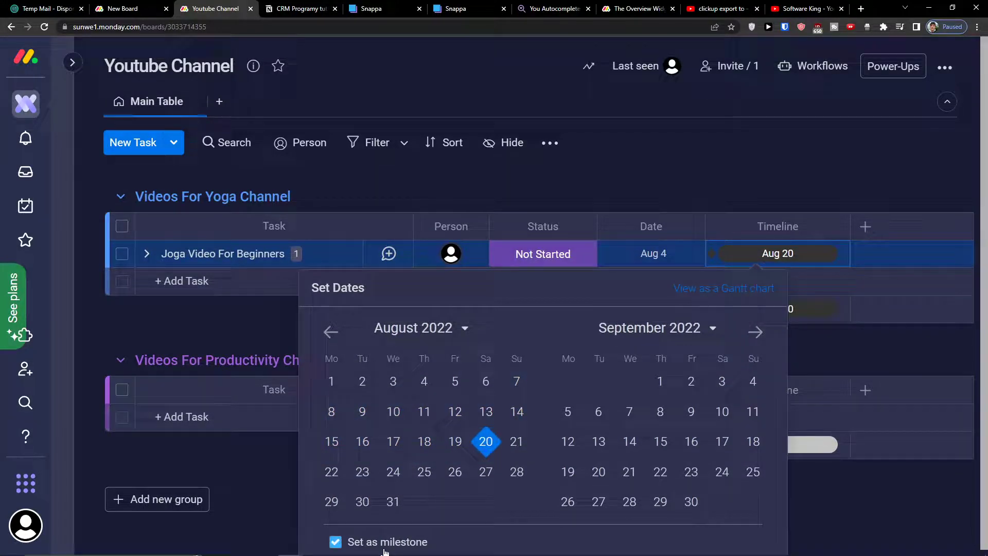
click(383, 550)
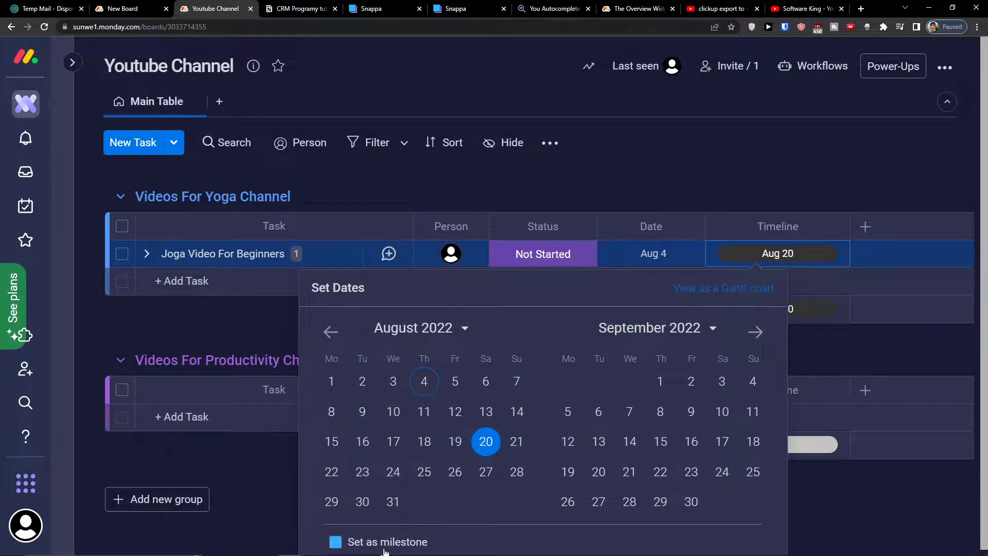
- Change the timeline to Aug 4 - 20 with Set as milestone left off
click(865, 468)
click(702, 255)
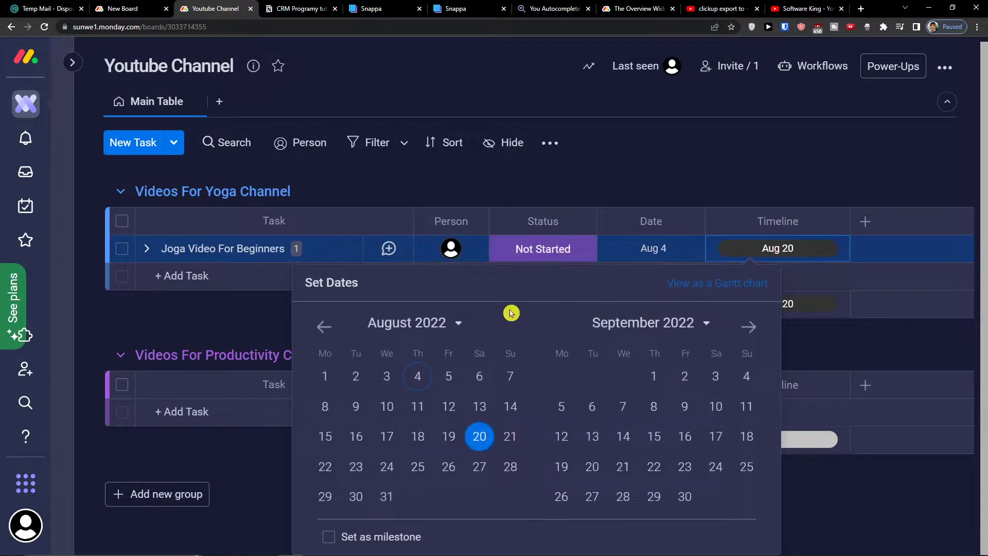
click(418, 377)
click(398, 544)
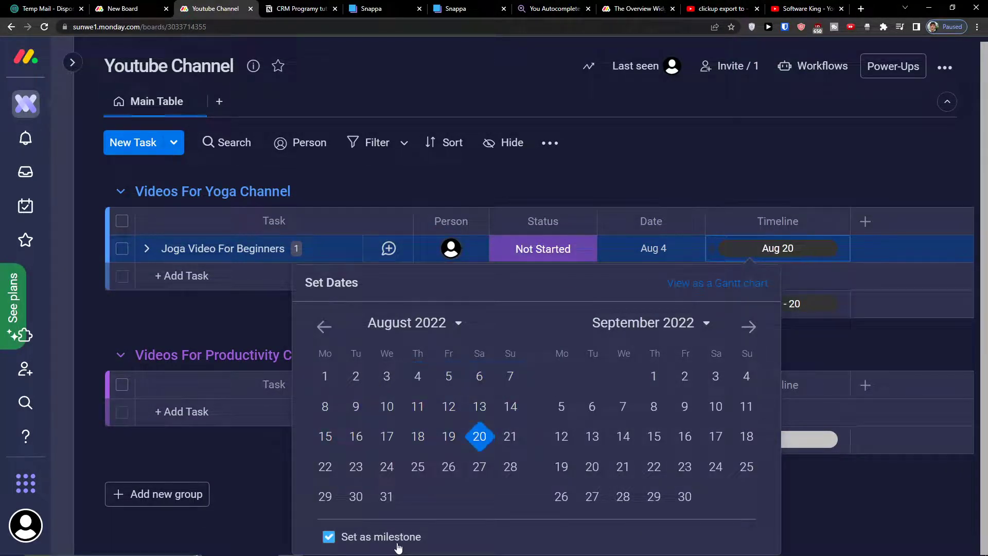
click(398, 545)
click(417, 376)
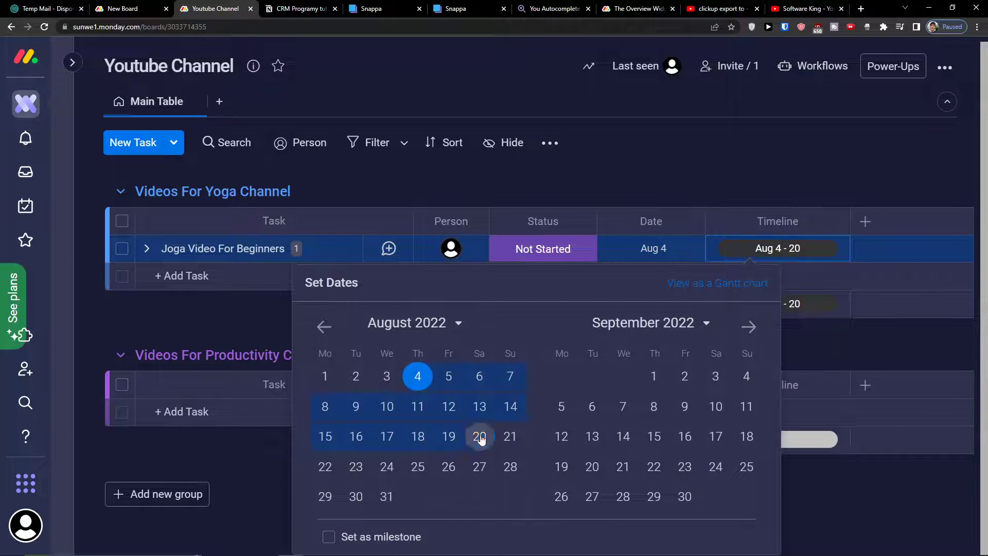
click(875, 481)
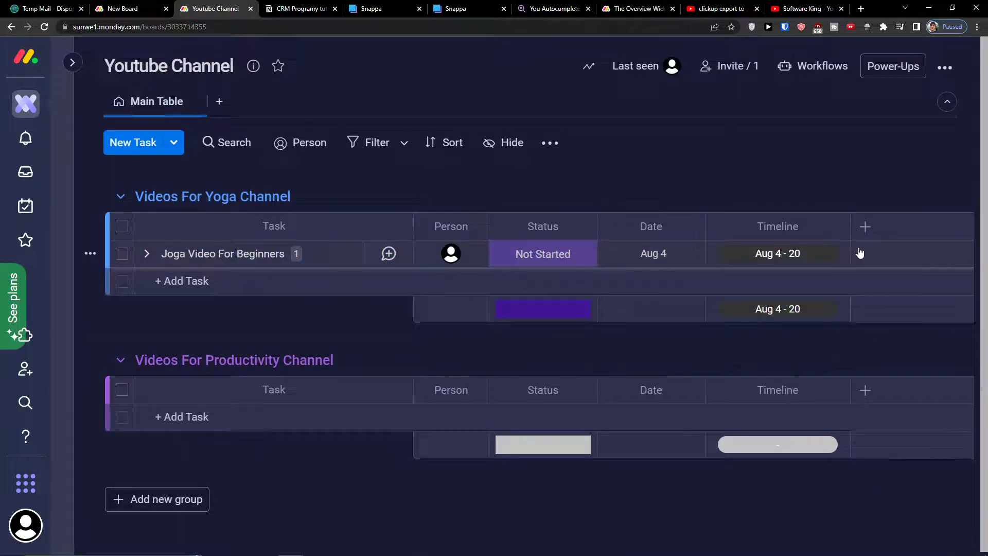
- Add a Time Tracking column, start the yoga task's timer and view its log
click(870, 231)
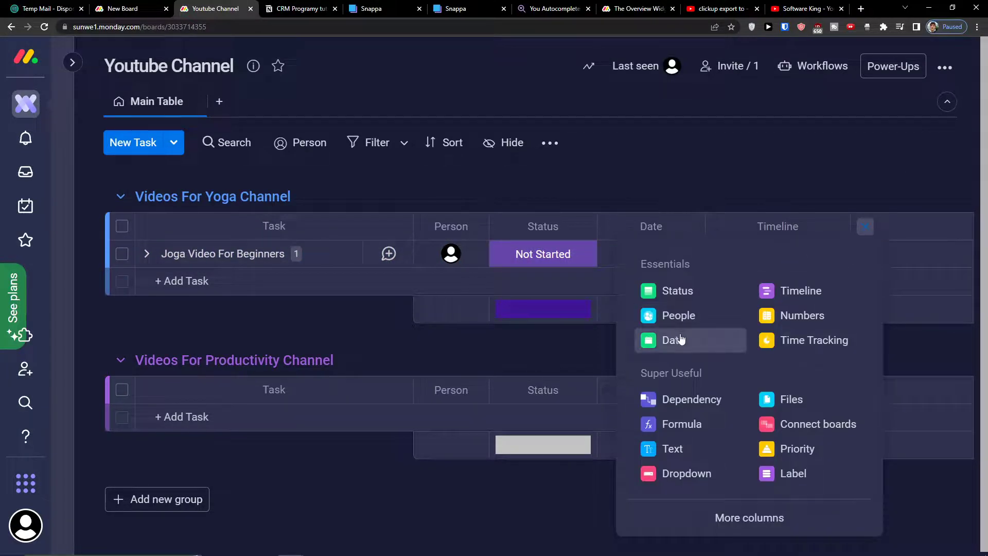
click(801, 338)
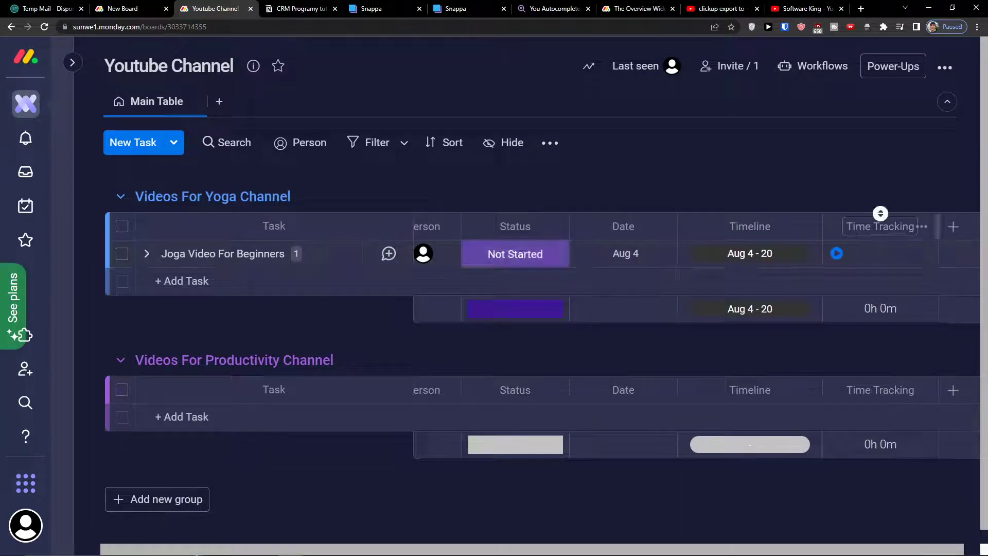
click(836, 255)
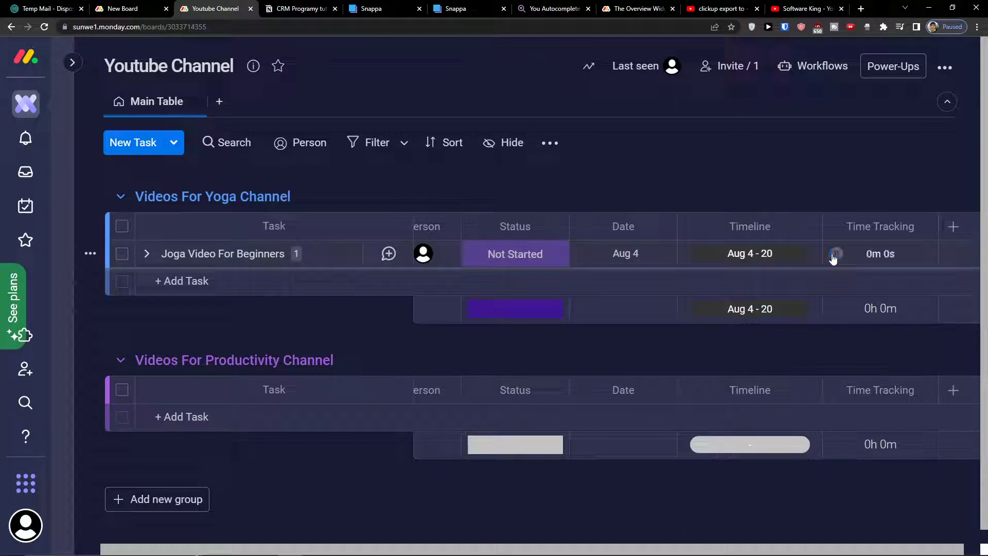
click(873, 260)
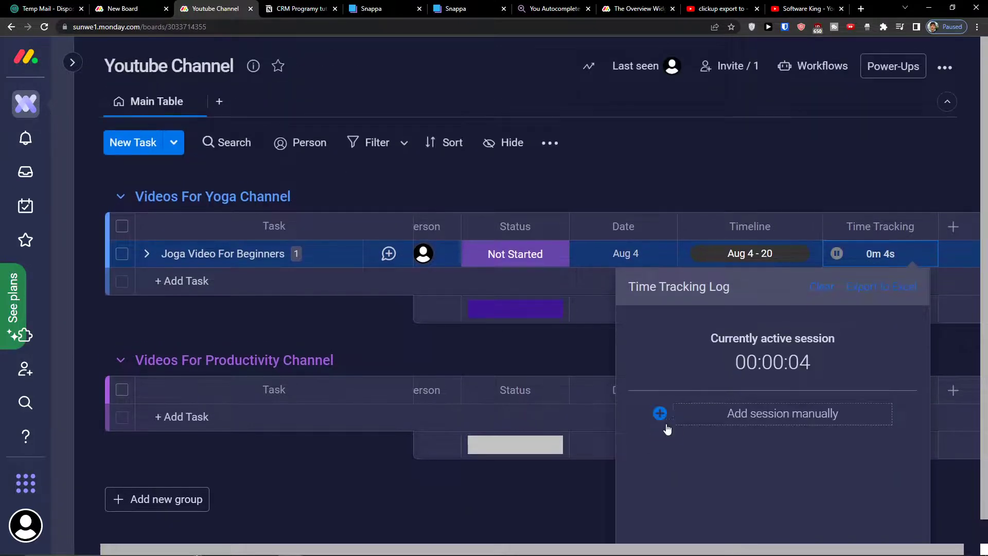
- Manually log a one-hour Aug 4 session for the yoga task
click(659, 418)
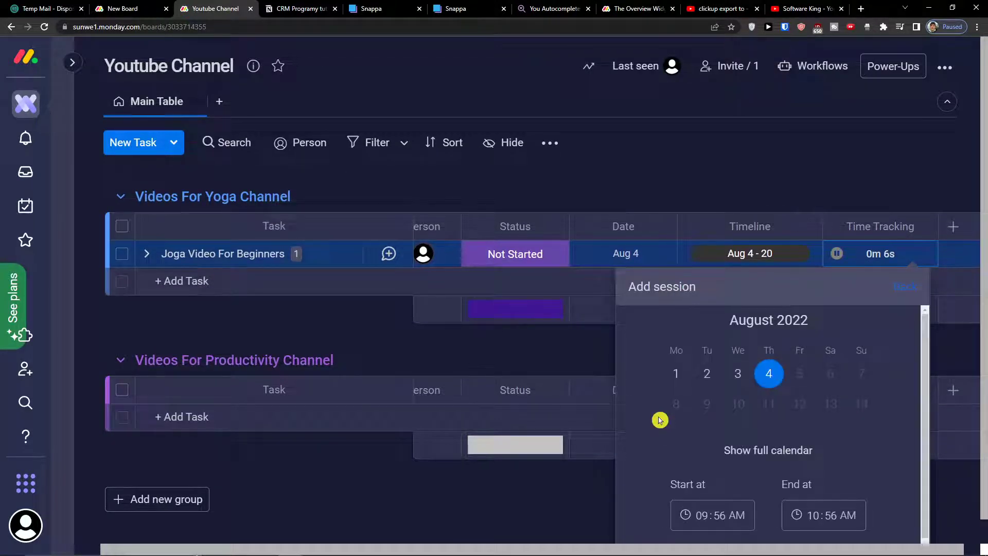
scroll(653, 430, down, 3)
click(814, 519)
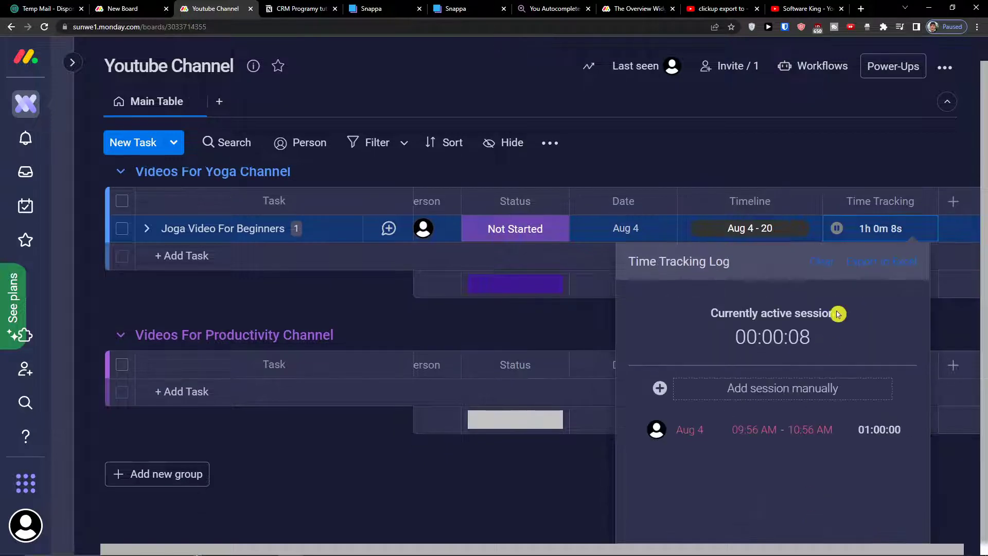
click(953, 319)
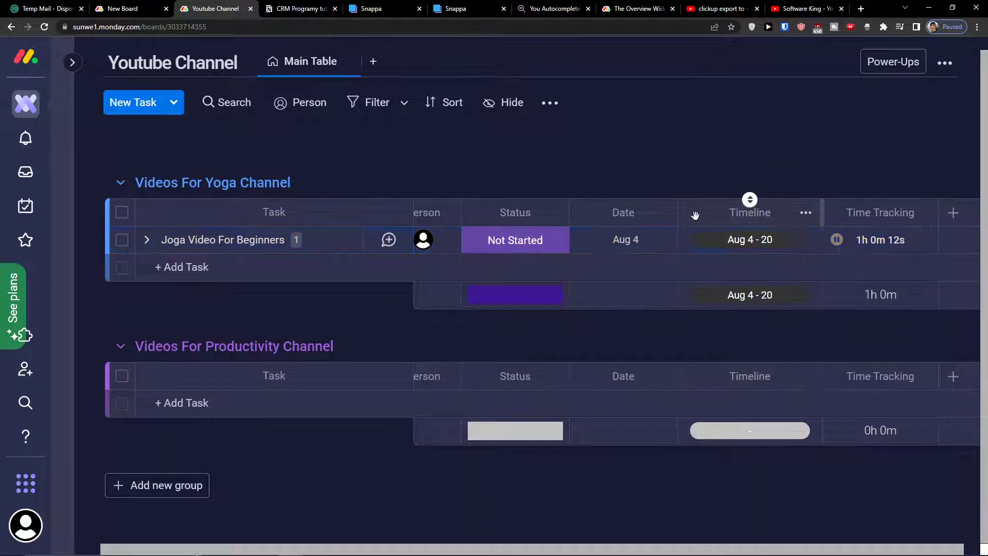
- Narrow the Date and Status columns on the board
drag(675, 211, 648, 212)
drag(583, 213, 550, 215)
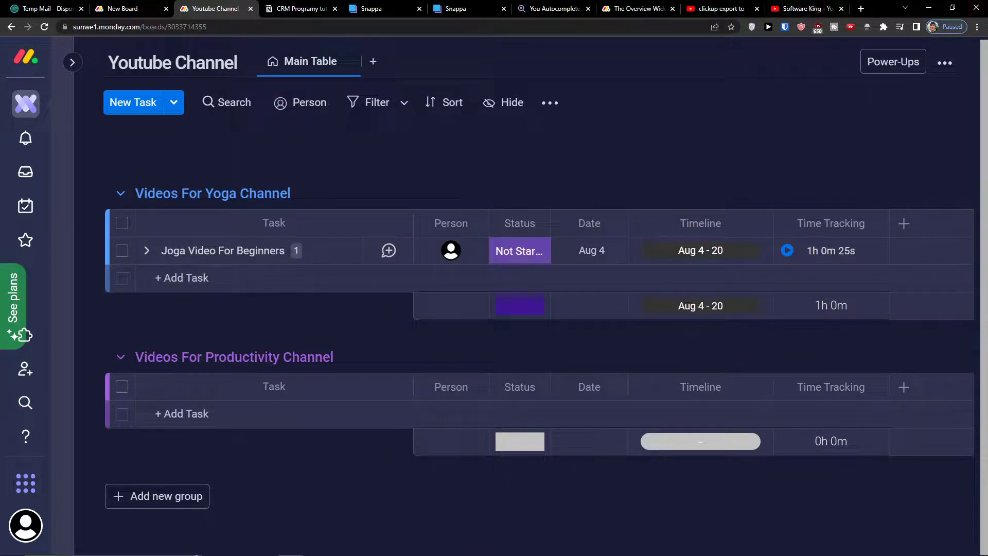
click(695, 25)
click(730, 117)
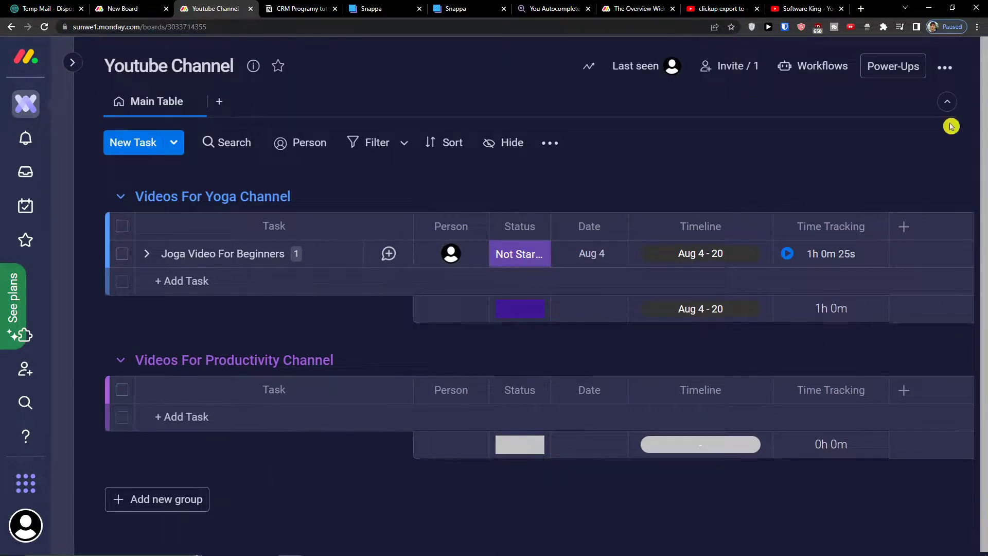
- Add a Files column from the column catalogue
click(904, 226)
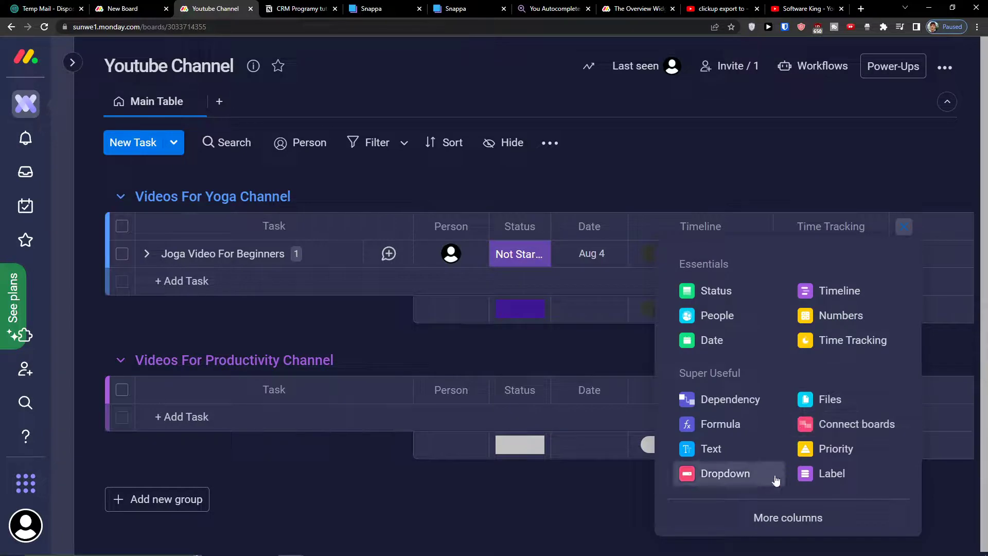
click(767, 530)
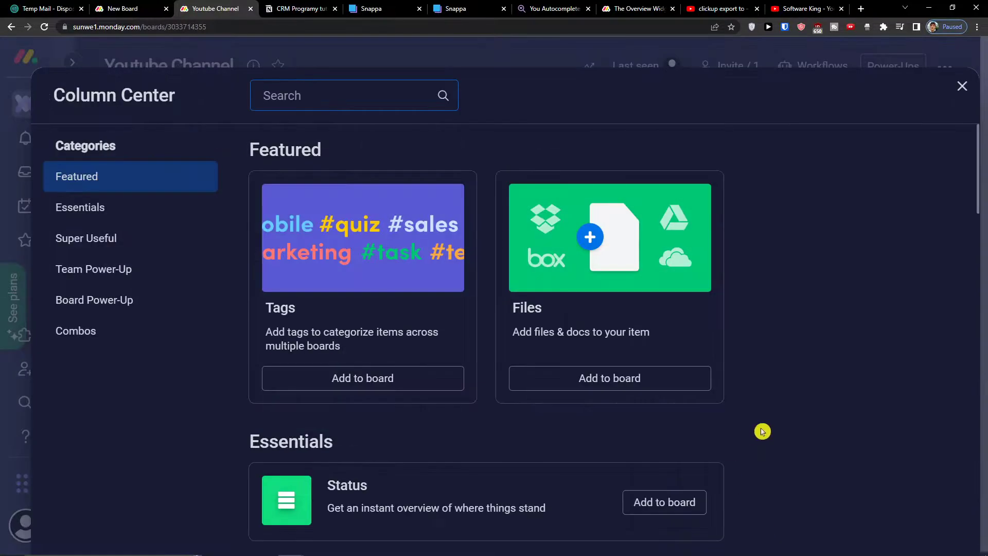
scroll(319, 316, down, 9)
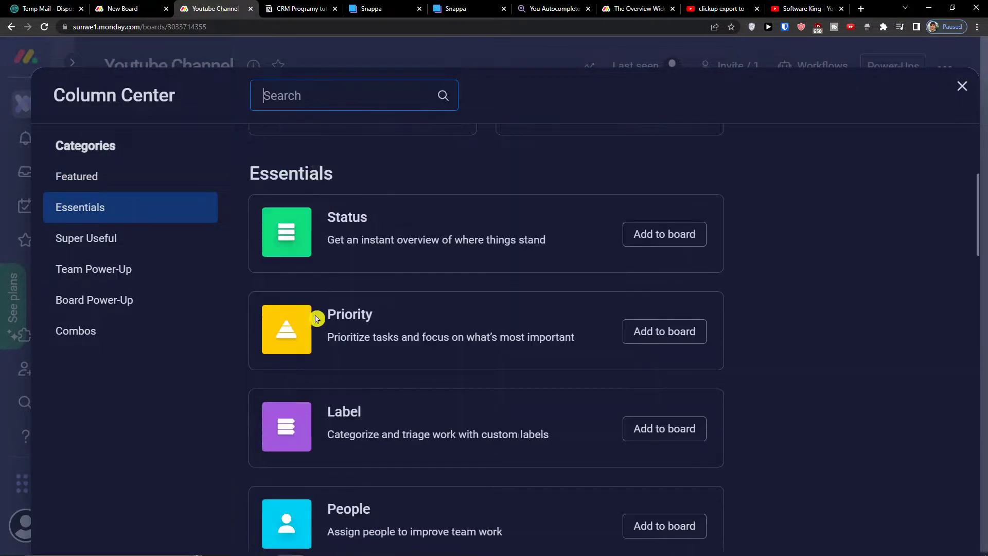
scroll(316, 318, up, 10)
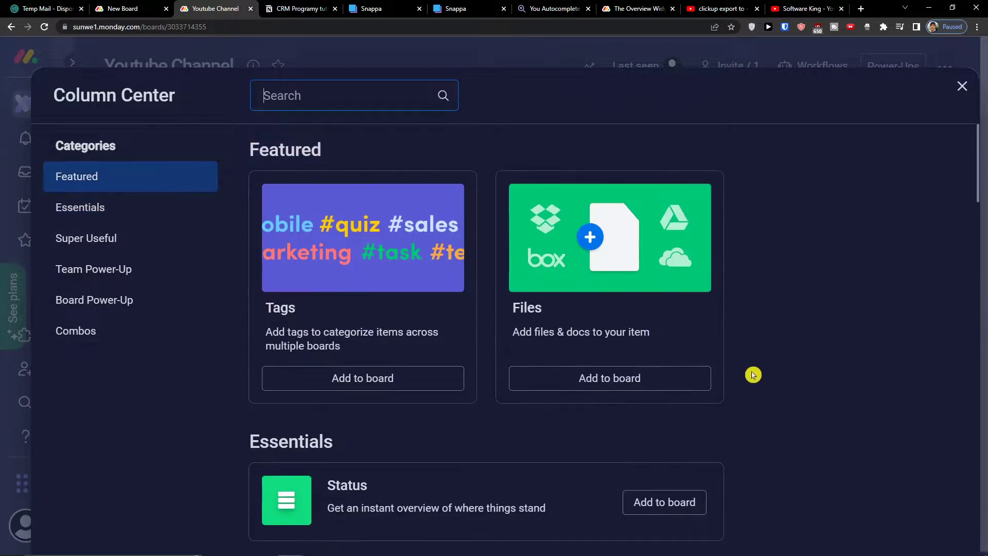
click(675, 376)
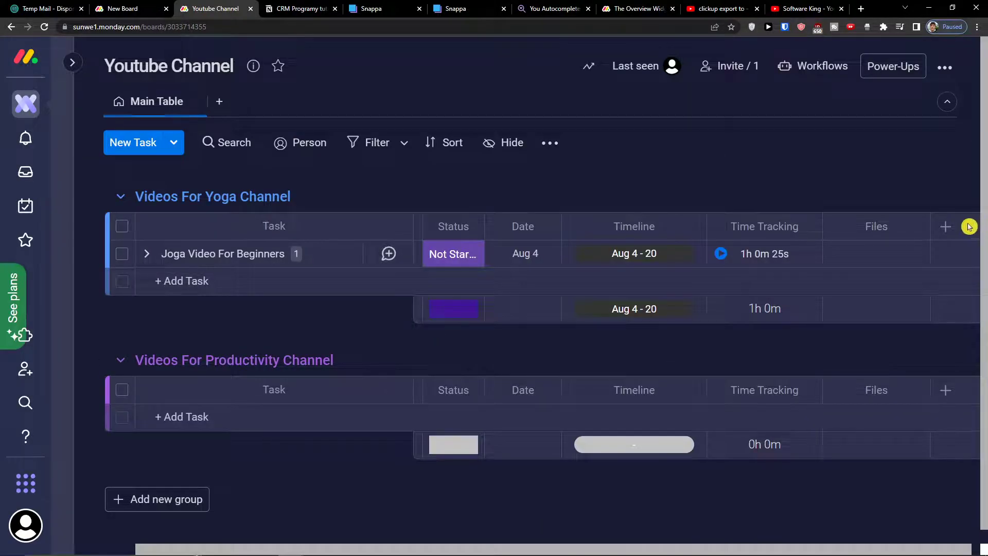
- Add a Numbers column from the column catalogue
click(946, 228)
click(873, 523)
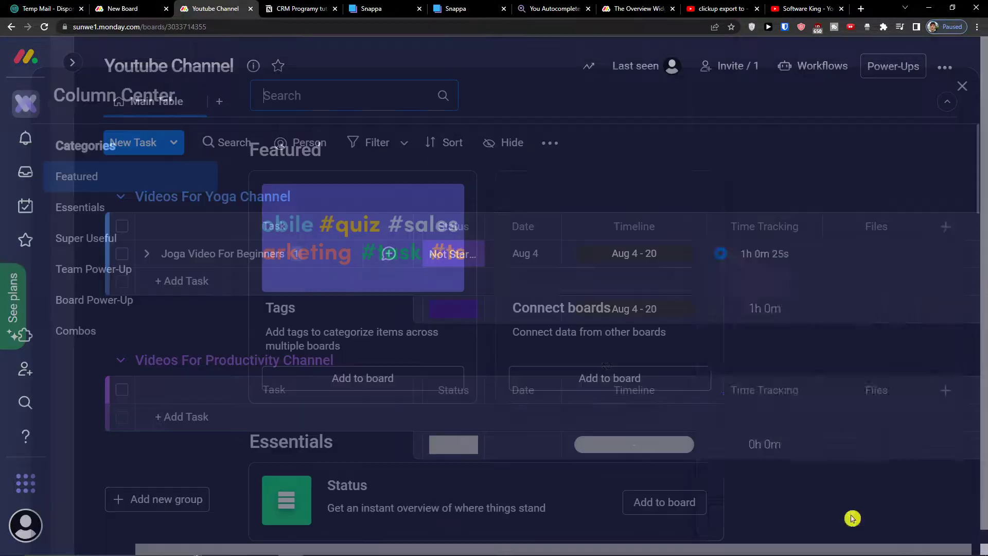
scroll(515, 348, down, 5)
scroll(502, 344, down, 4)
scroll(501, 346, down, 2)
scroll(597, 305, up, 2)
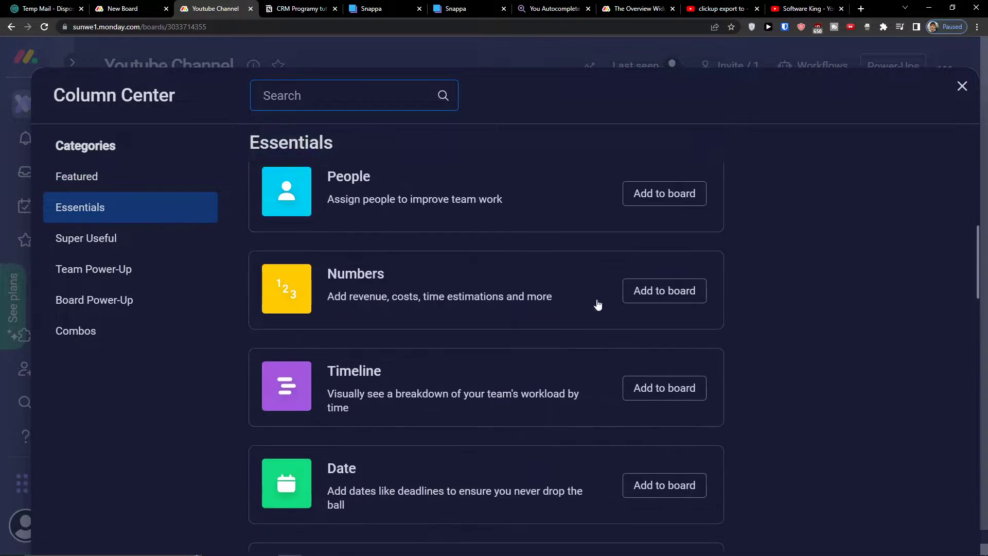
click(658, 289)
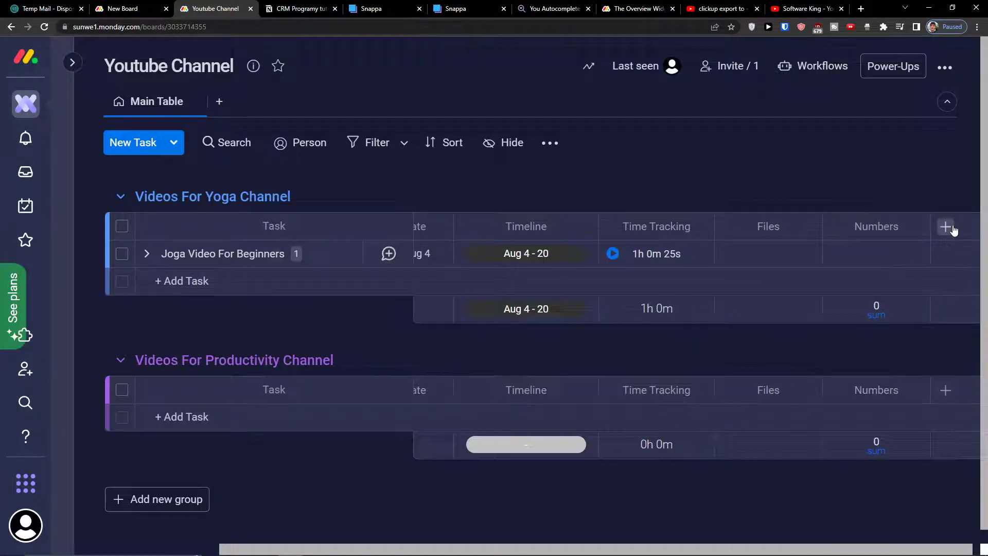
- Find Formula in the column catalogue and add it to the board
click(952, 229)
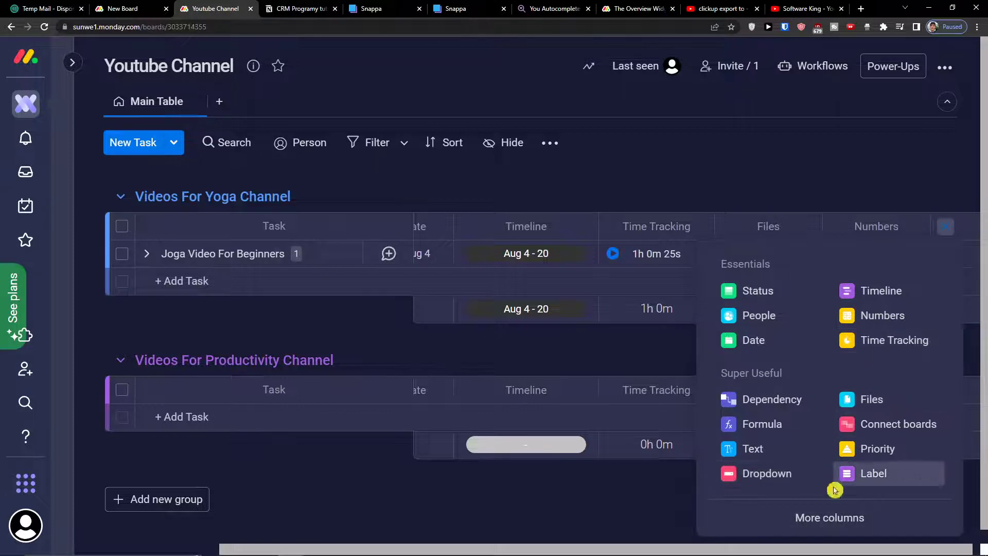
click(801, 517)
scroll(314, 333, down, 8)
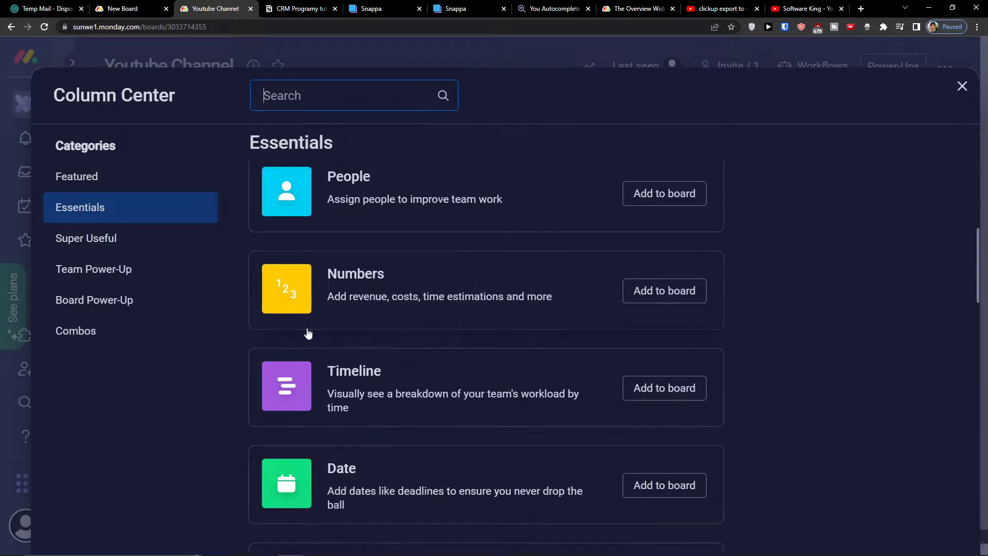
scroll(308, 333, down, 10)
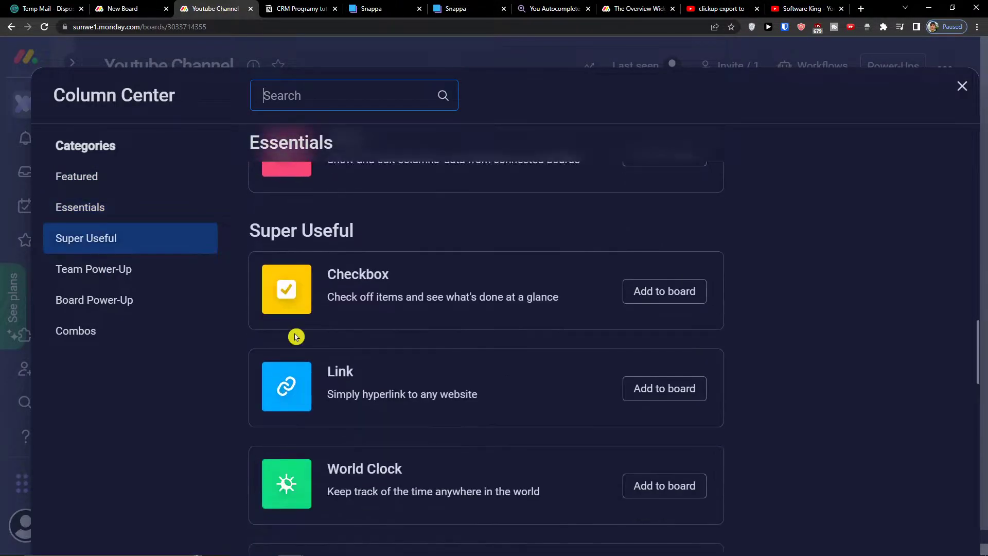
scroll(296, 337, down, 9)
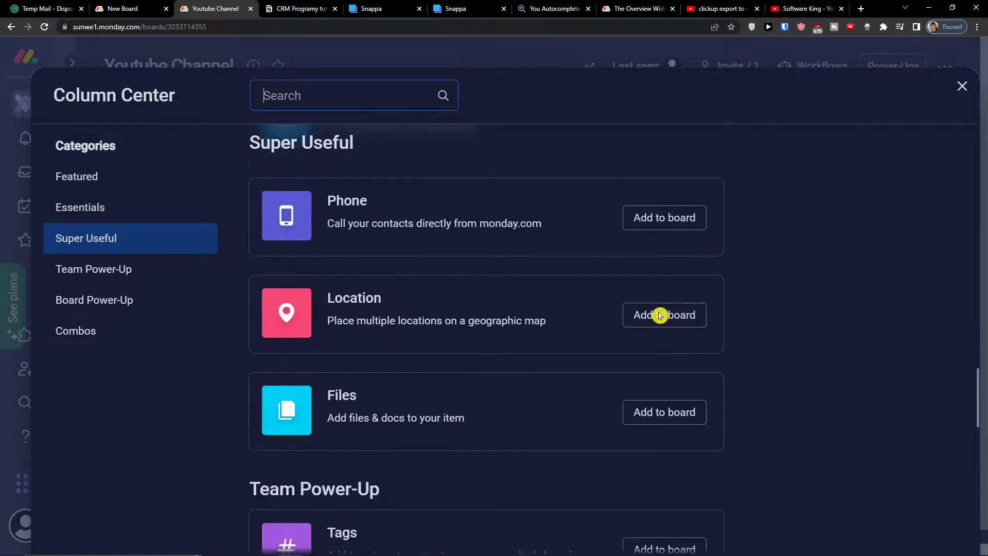
scroll(659, 315, down, 8)
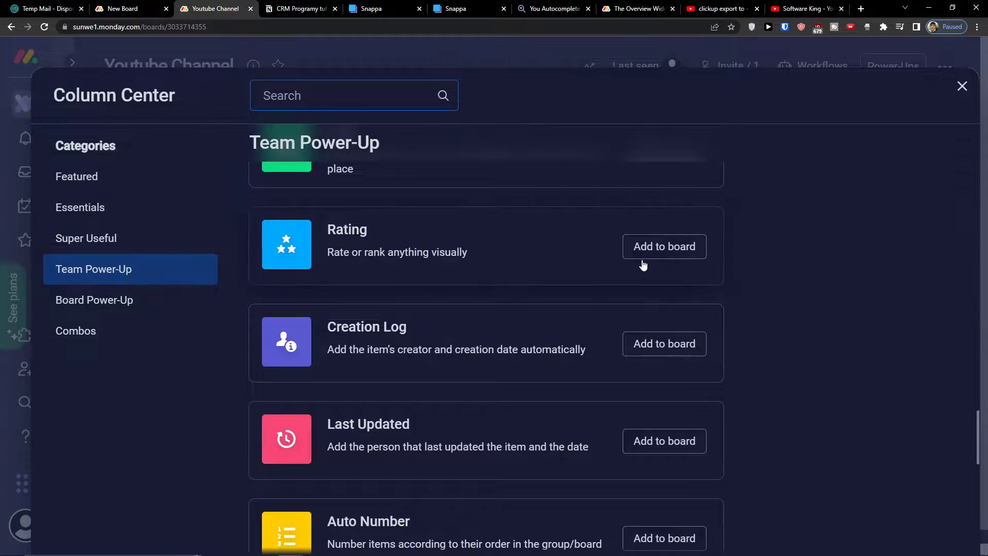
scroll(641, 256, down, 5)
scroll(642, 255, up, 2)
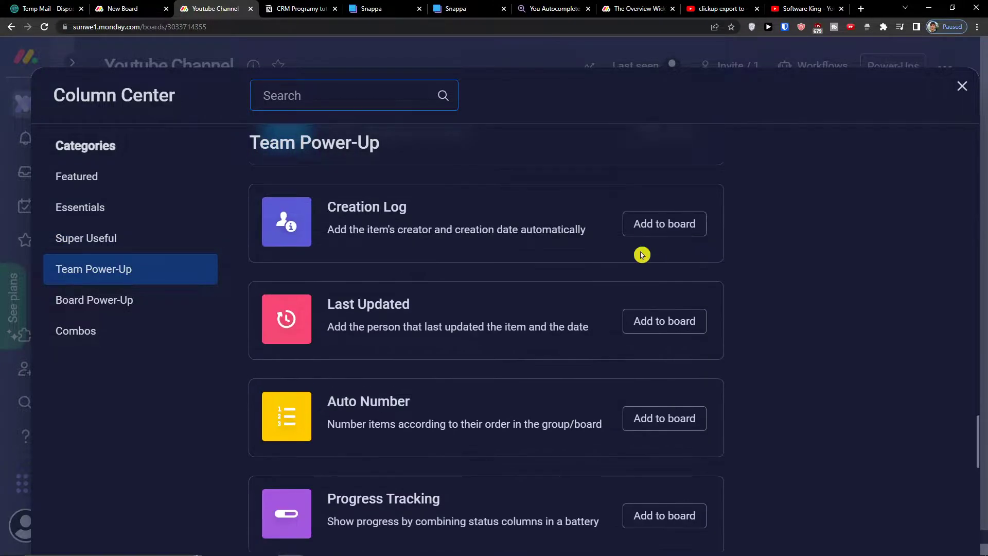
scroll(641, 255, down, 9)
scroll(642, 255, down, 7)
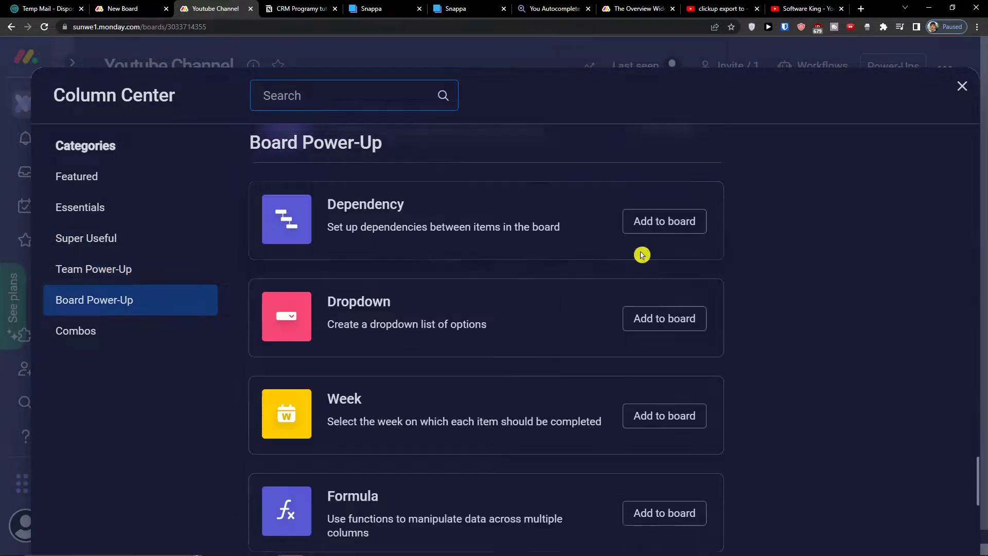
click(672, 212)
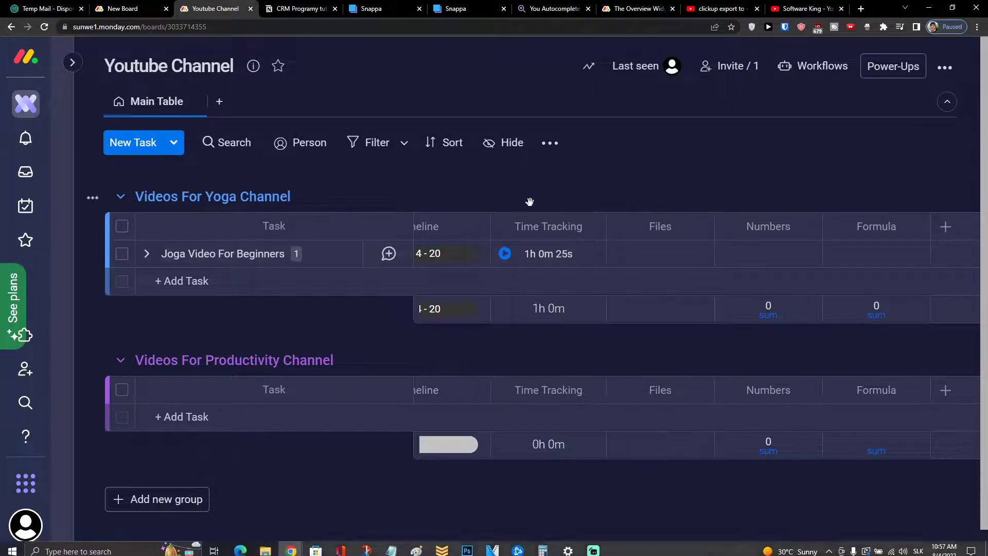
- Enter 200 for the yoga task and rename the Numbers column to Cost
click(760, 253)
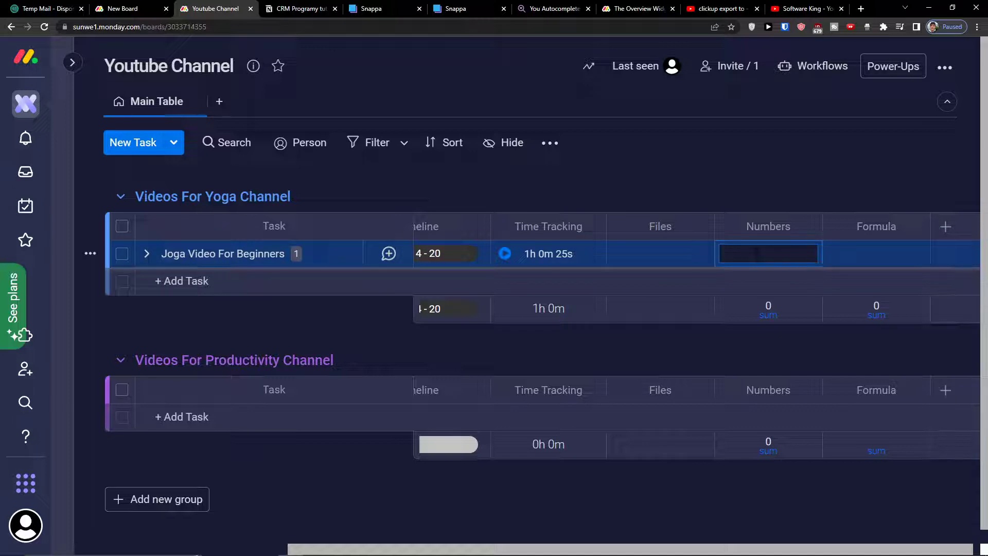
text(200)
click(742, 201)
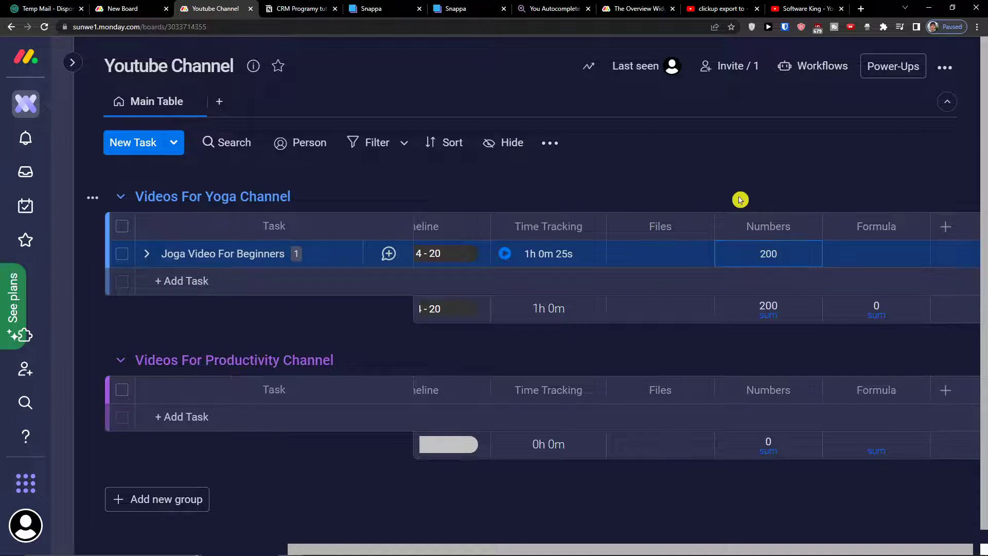
click(766, 227)
text(Cost)
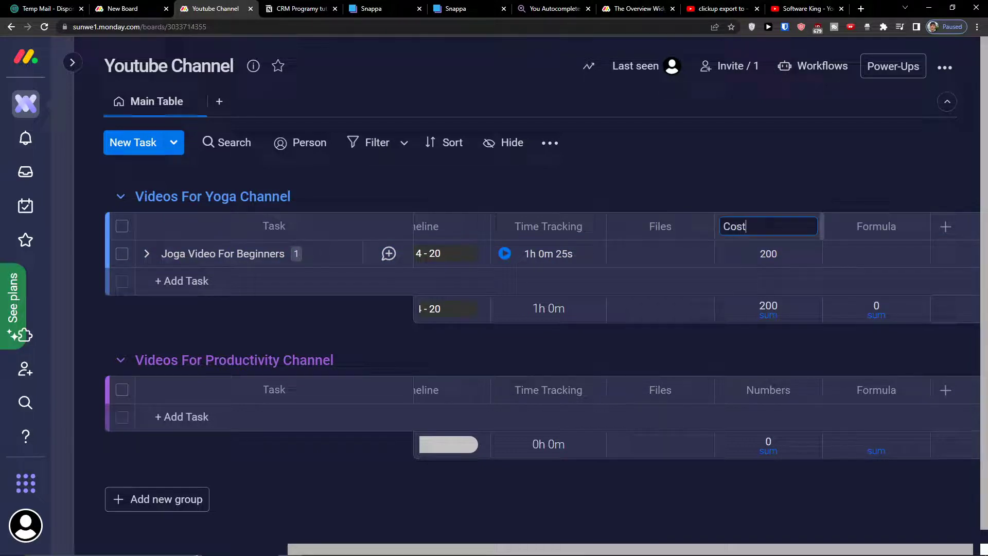
key(Return)
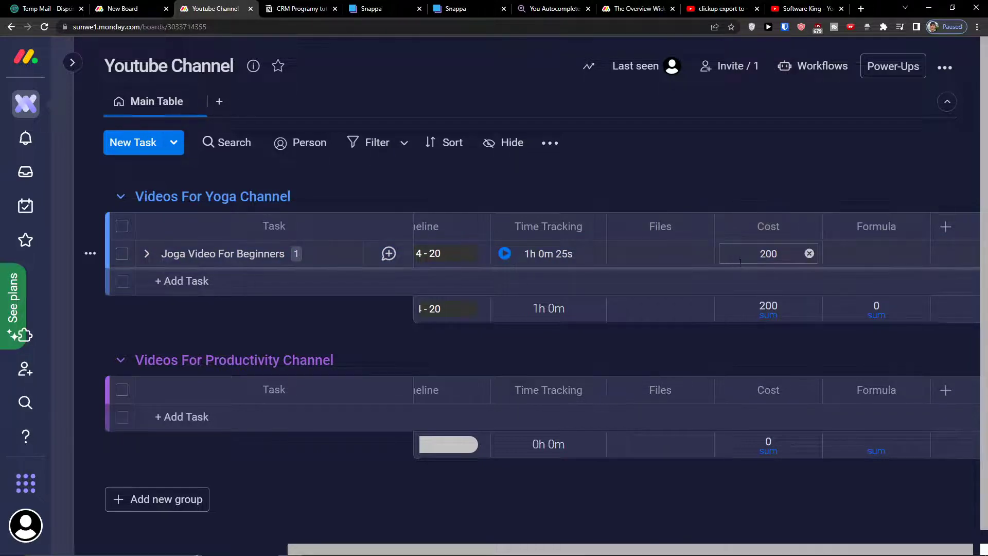
- Set the Cost column's unit to dollars ($)
click(756, 322)
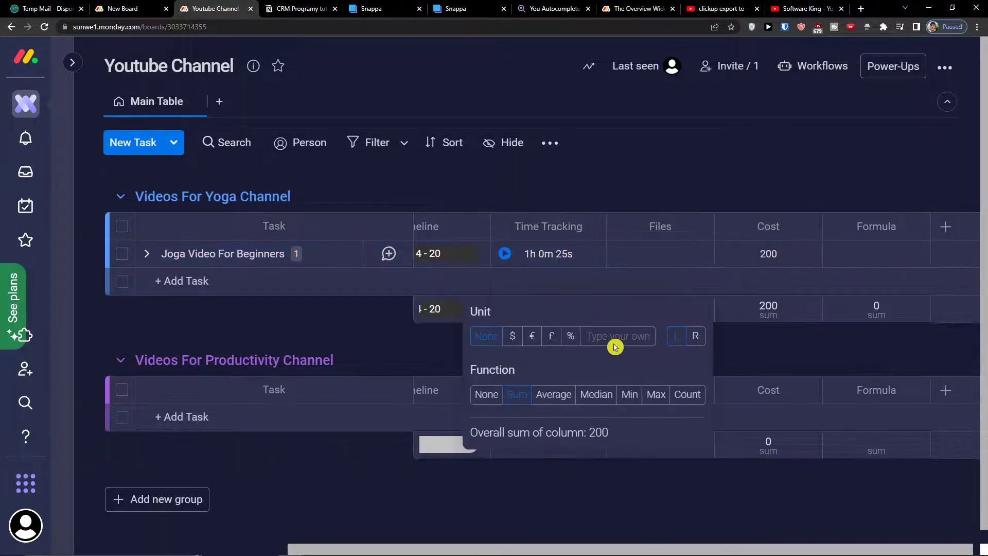
click(828, 364)
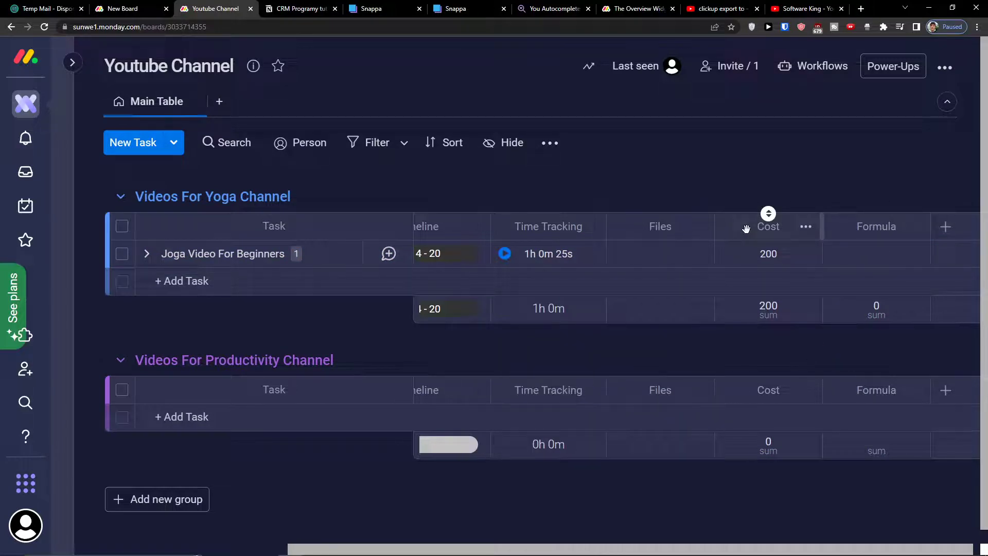
click(745, 311)
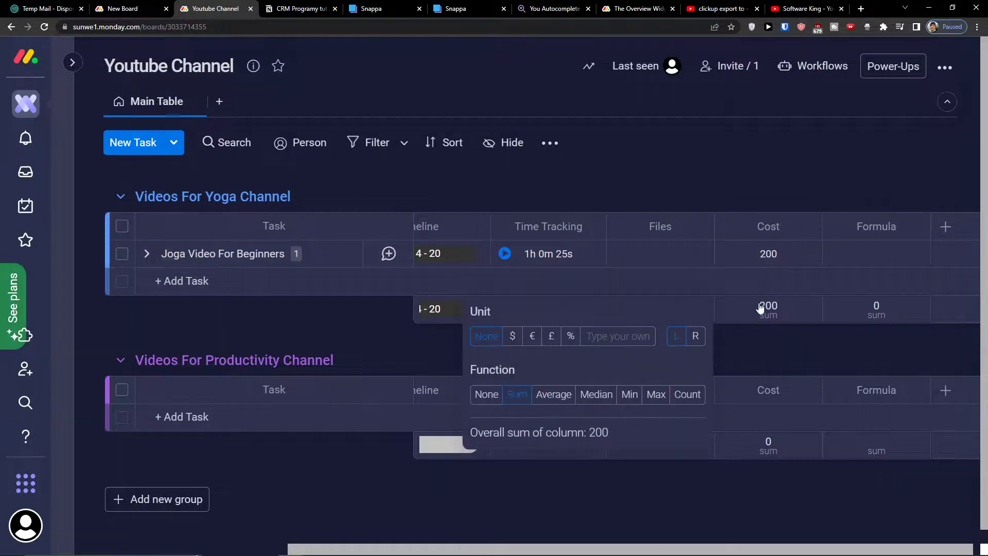
click(510, 344)
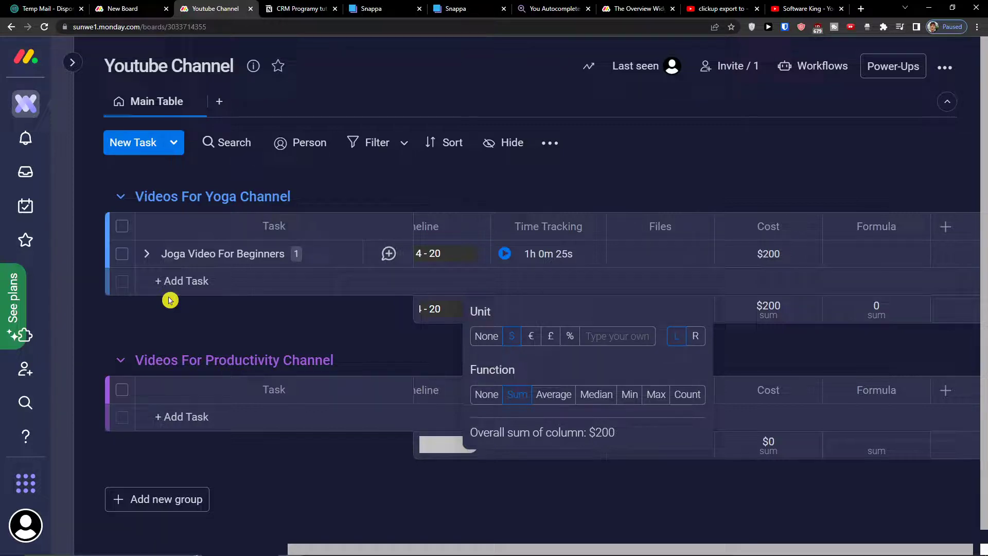
click(612, 188)
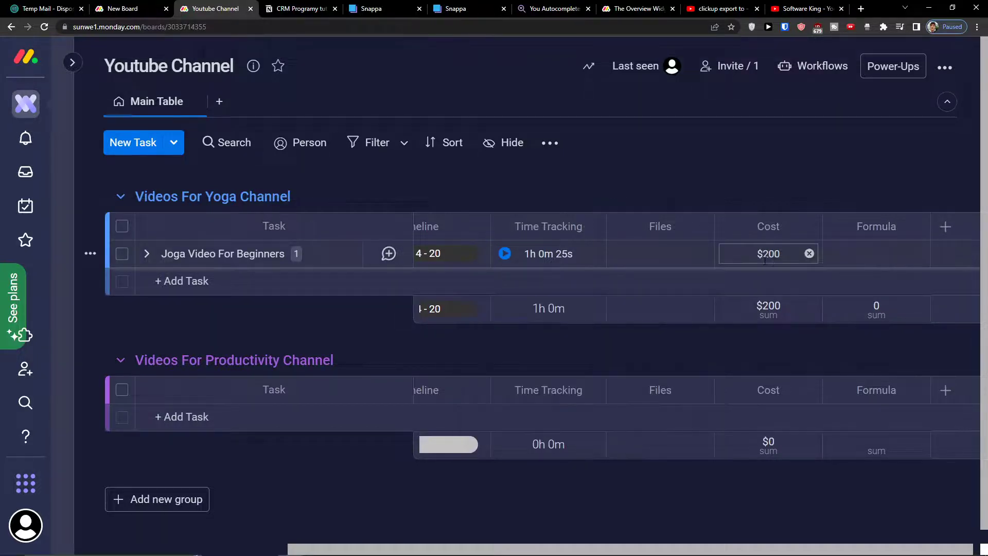
- Reopen and close the Cost summary settings and the task's formula editor
click(765, 260)
click(778, 311)
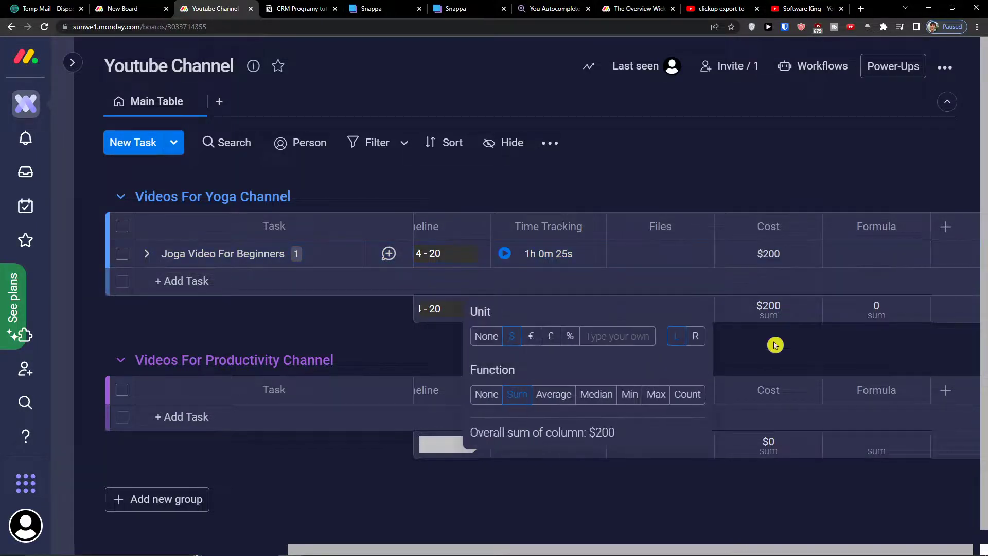
click(775, 344)
click(856, 265)
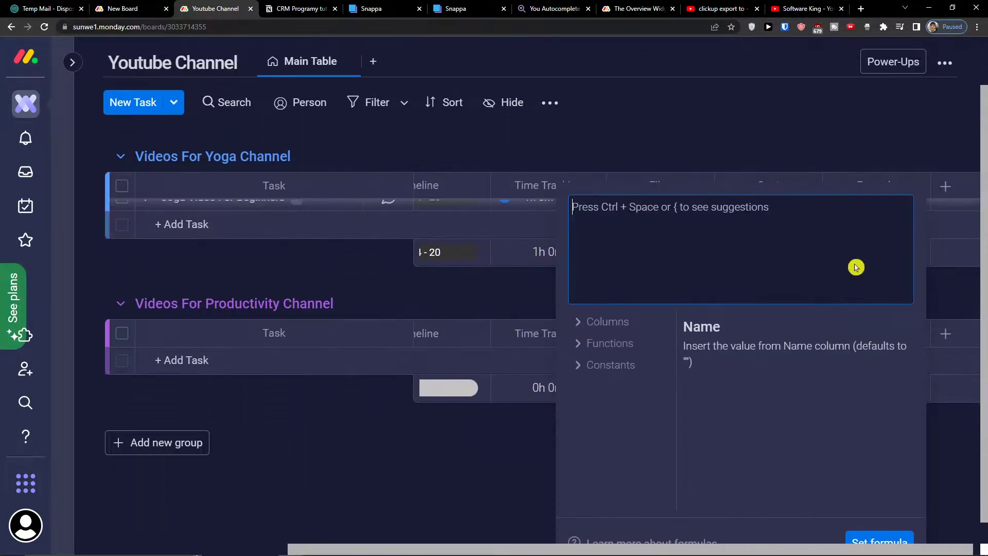
click(827, 267)
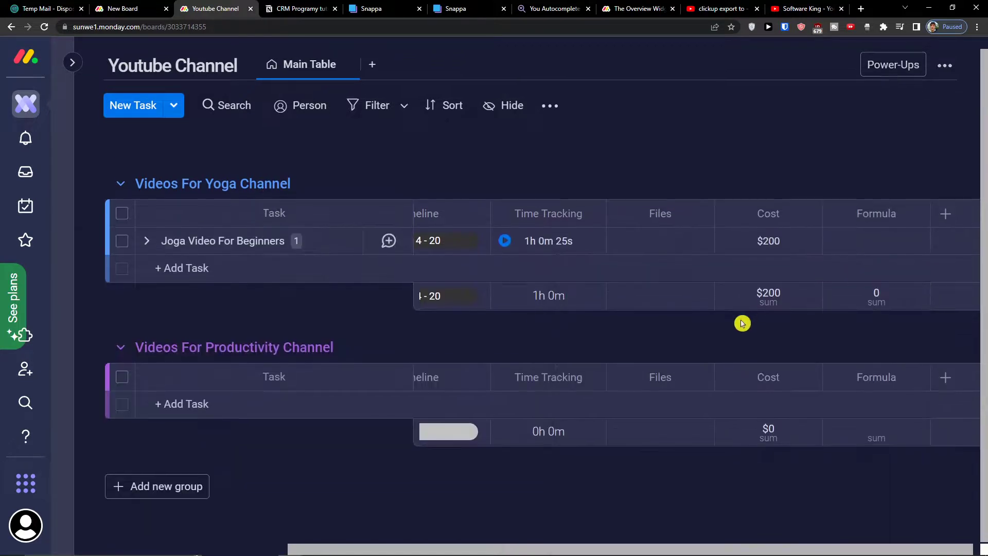
click(855, 253)
click(840, 192)
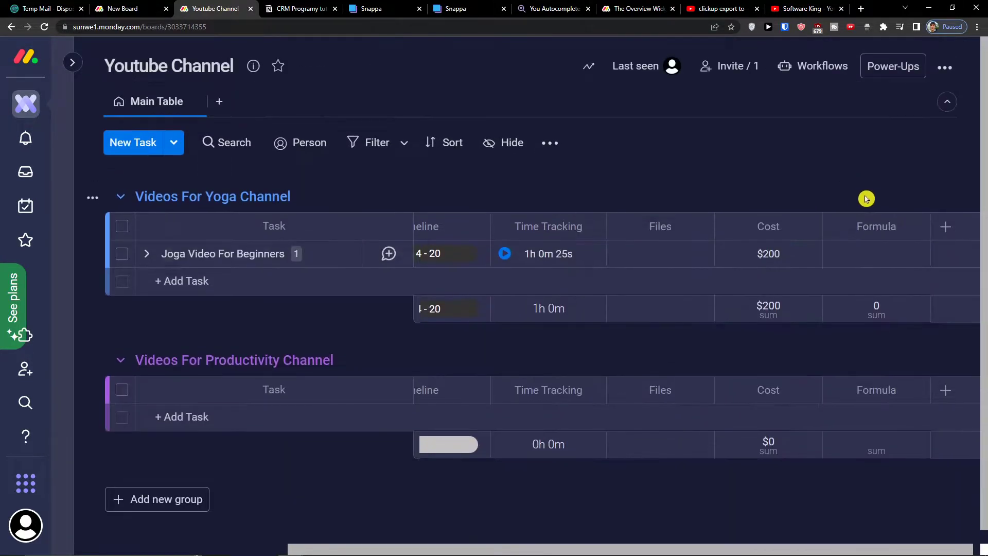
- Lower Chrome's page zoom to 125% so the whole board fits
click(978, 28)
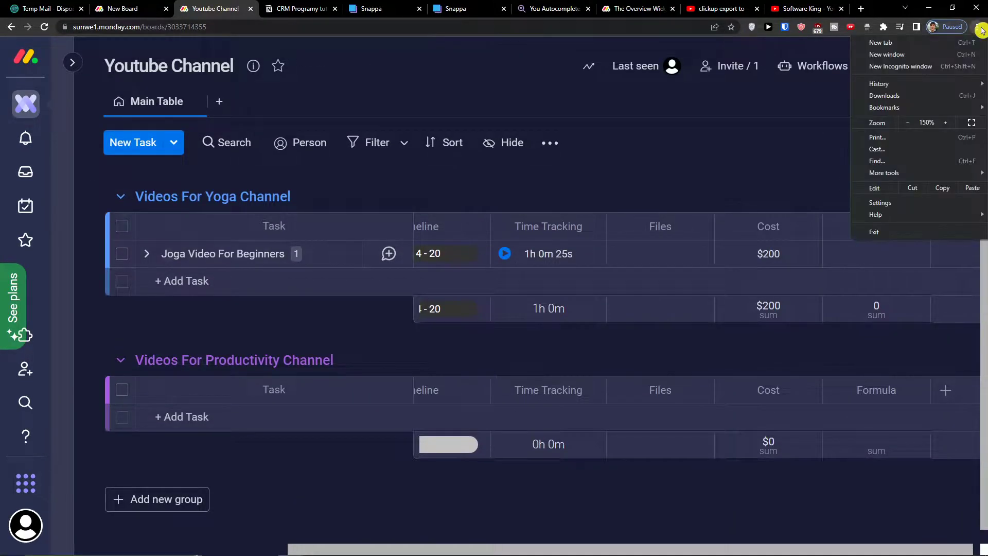
click(908, 124)
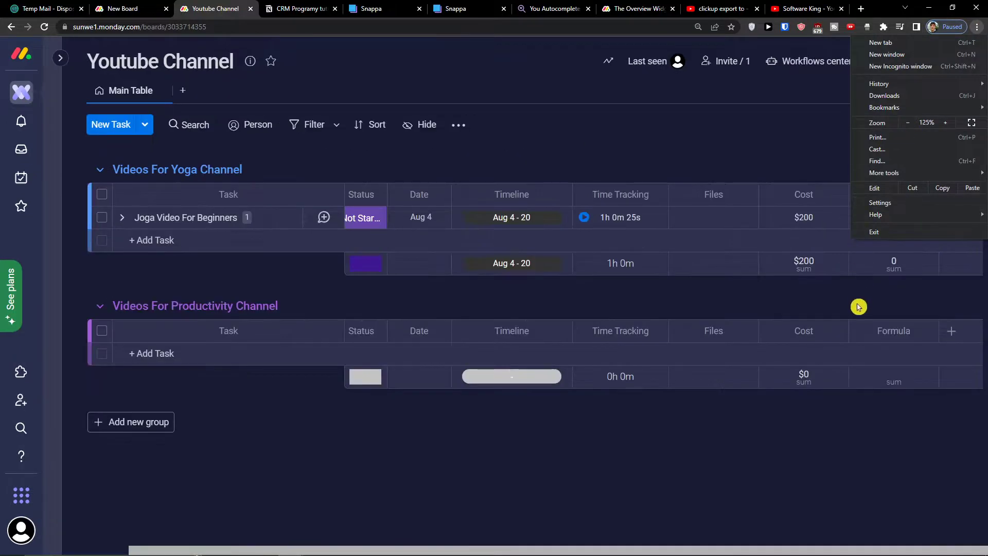
click(859, 307)
- Browse the formula editor's Columns and Functions lists, then close it without a formula
click(909, 220)
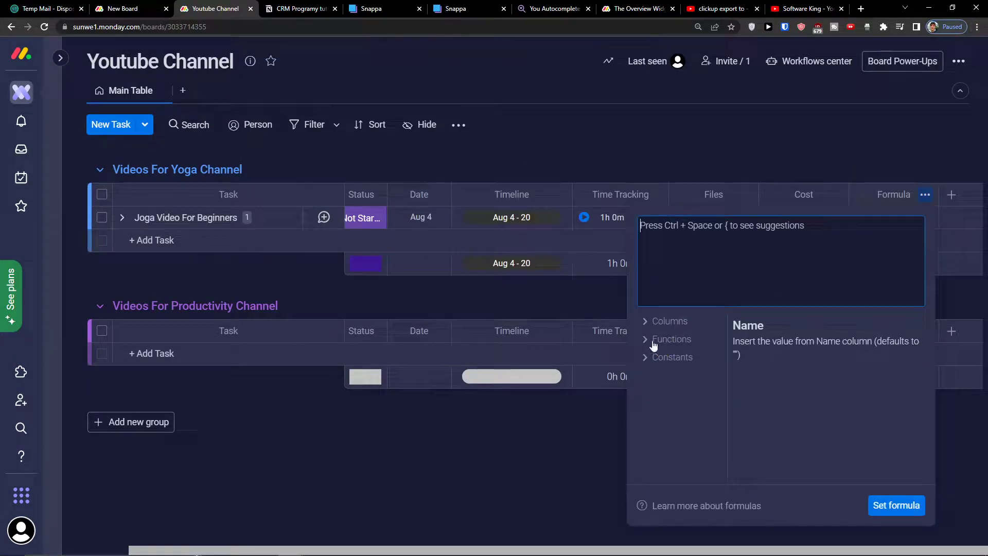
click(653, 320)
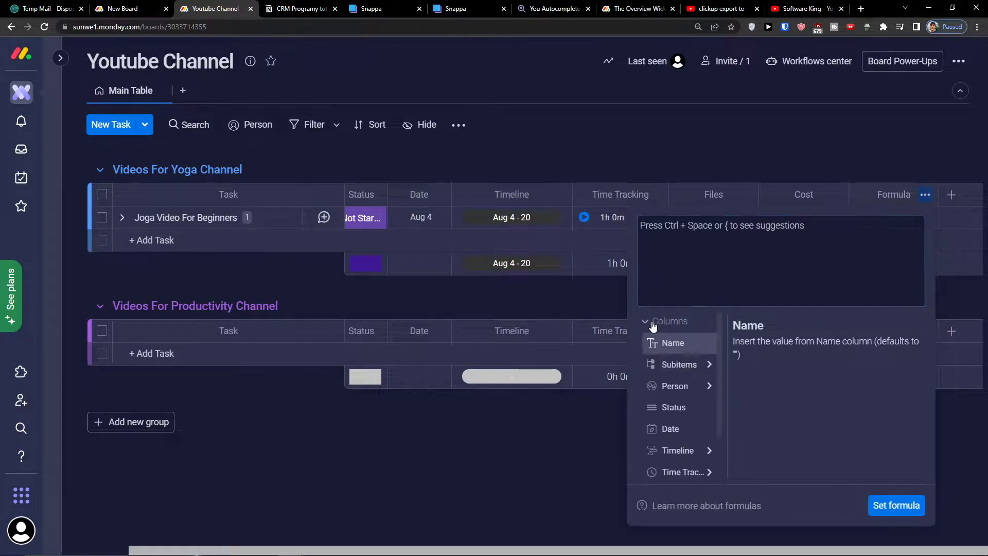
click(652, 322)
click(653, 344)
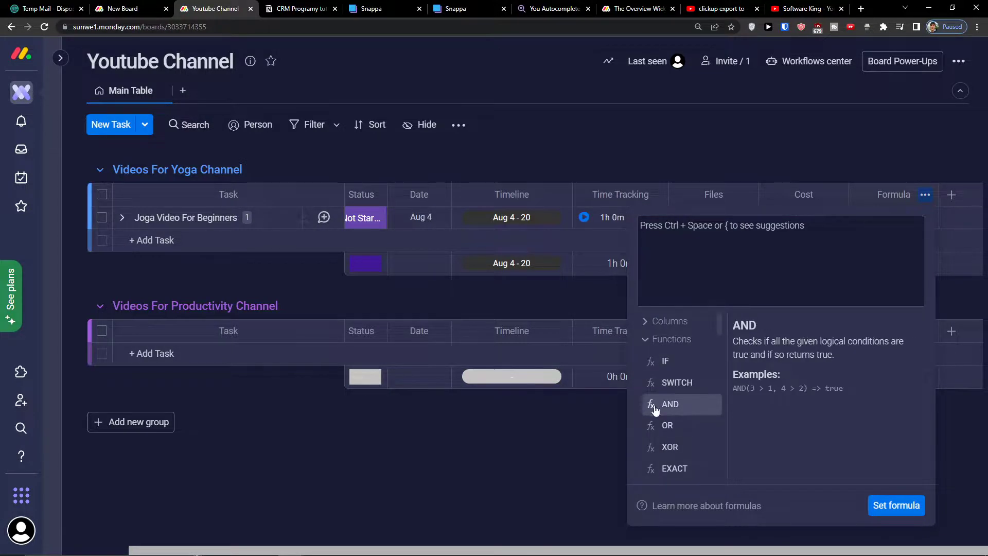
scroll(657, 407, down, 5)
scroll(656, 412, up, 5)
scroll(659, 422, down, 15)
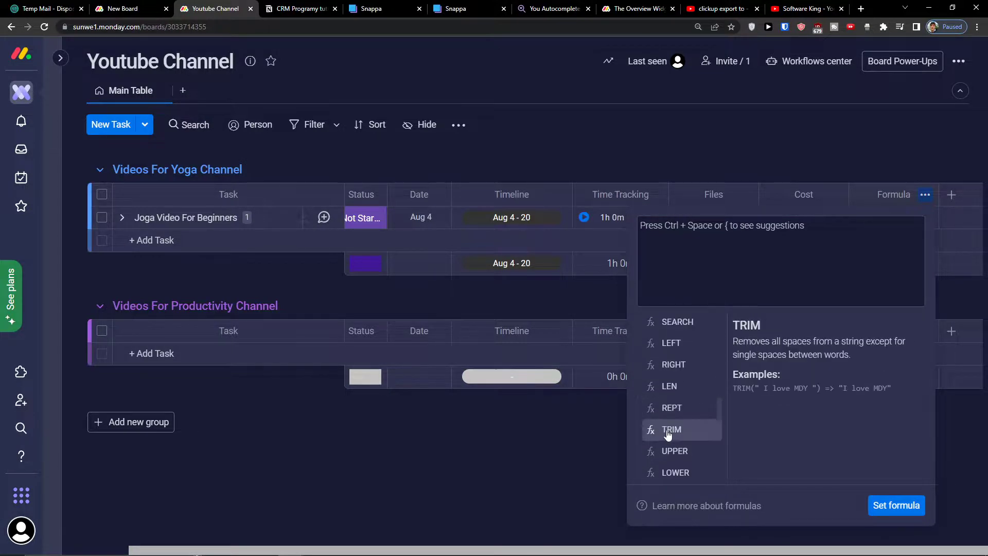
scroll(663, 443, up, 5)
click(391, 506)
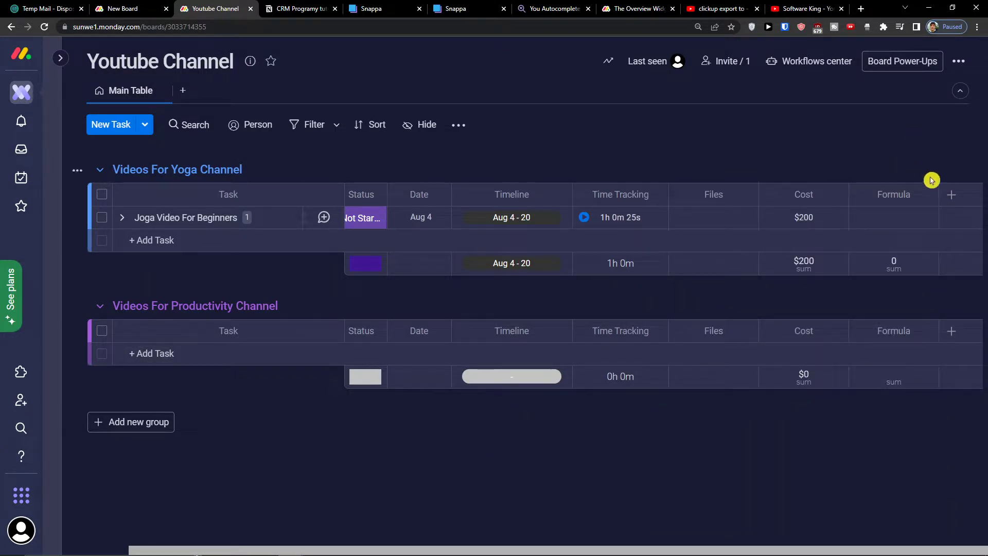
- Add a Priority column and set Joga Video For Beginners to High
click(959, 196)
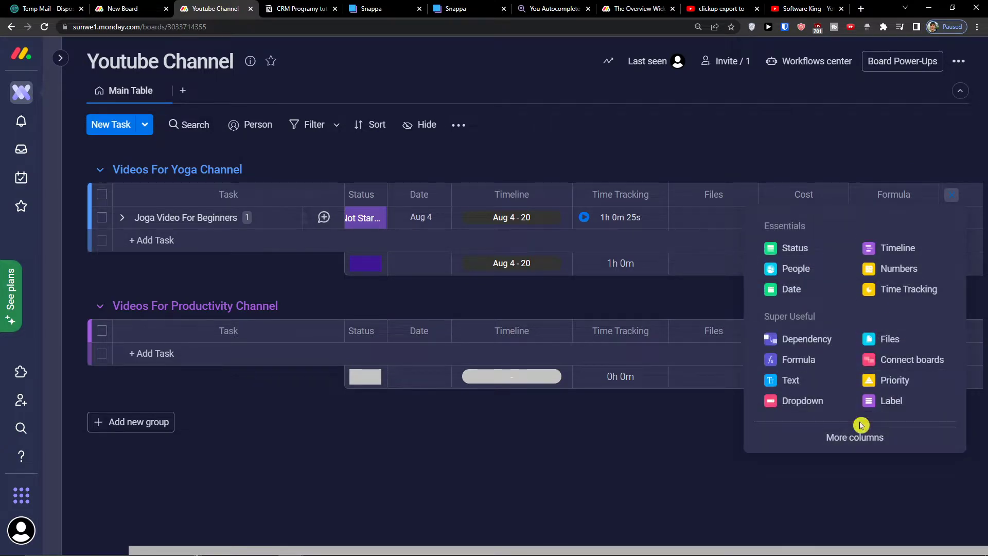
click(881, 380)
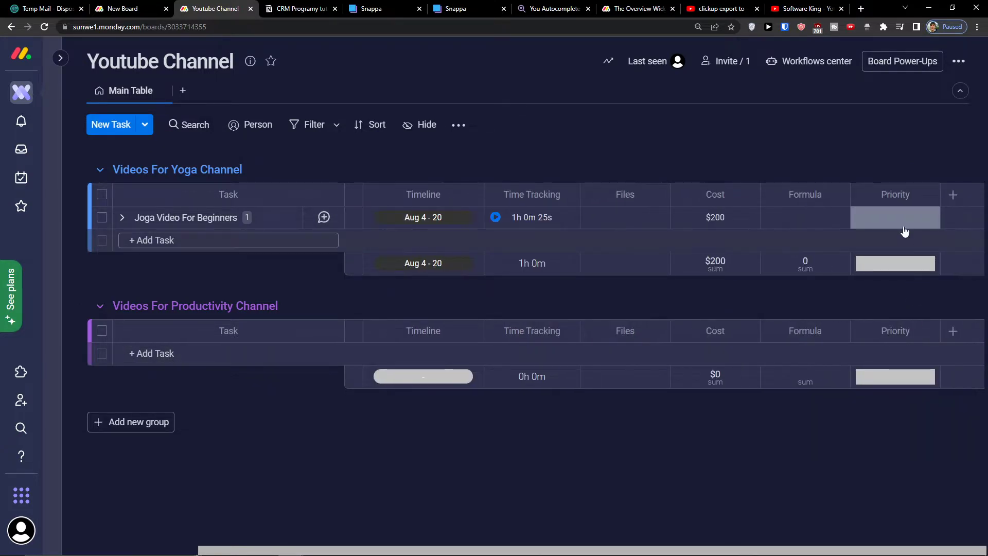
click(899, 225)
click(884, 301)
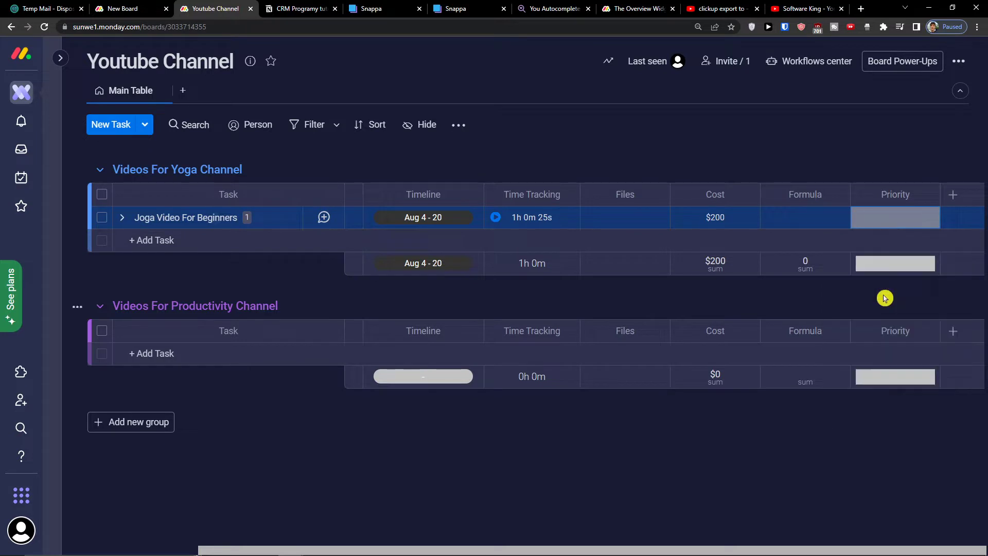
click(882, 225)
click(886, 288)
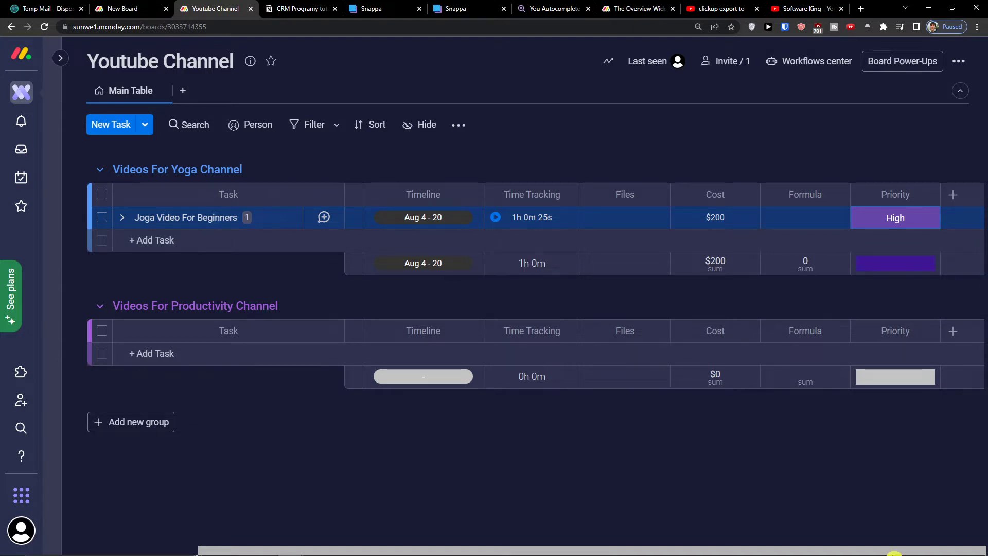
mouse_move(844, 553)
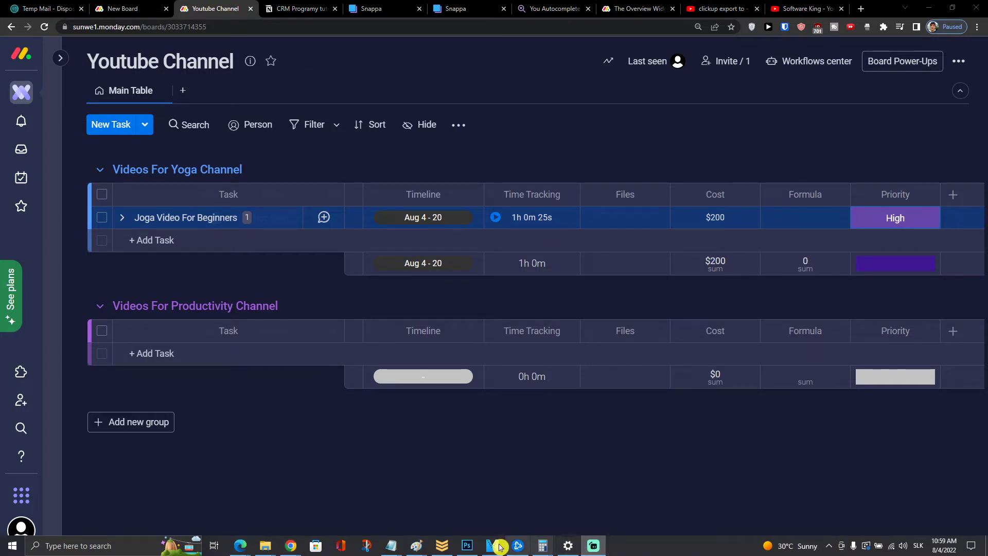